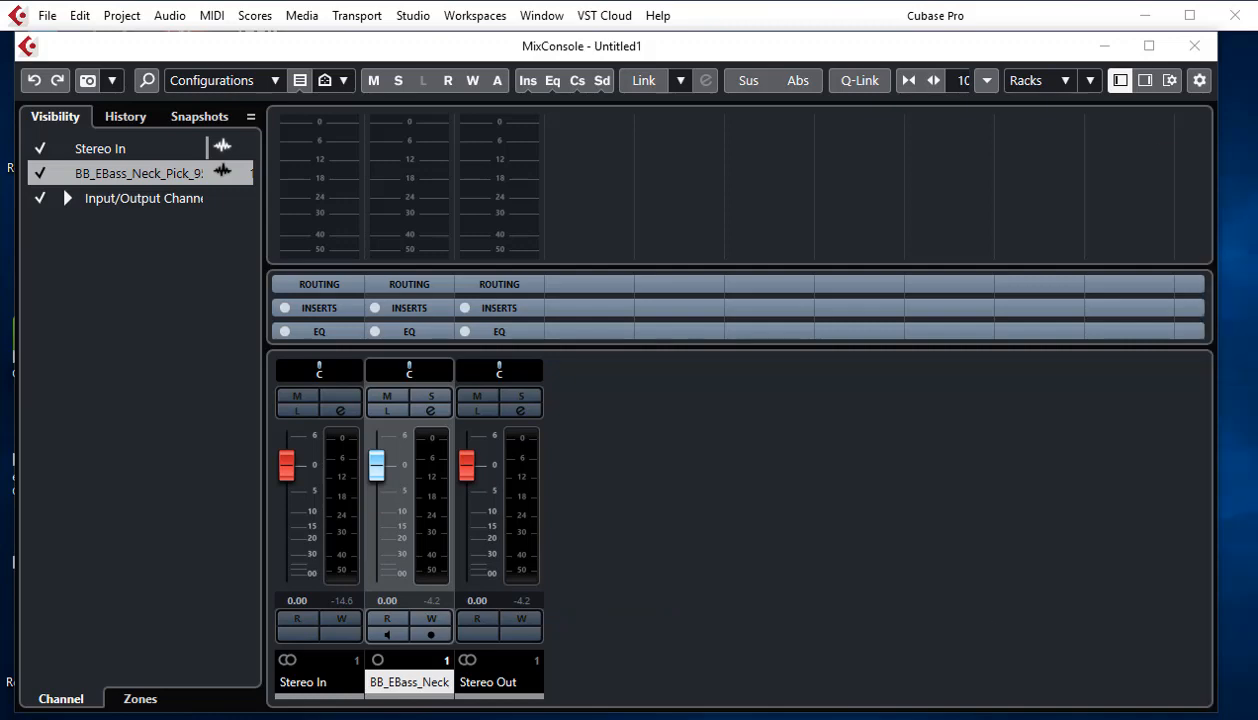
- Examine the instrument frequency chart Tabel Frekuensi NEW.jpg at full-window size, then return to the MixConsole
{"action": "left_click_drag", "start_coordinate": [1257, 146], "coordinate": [572, 138]}
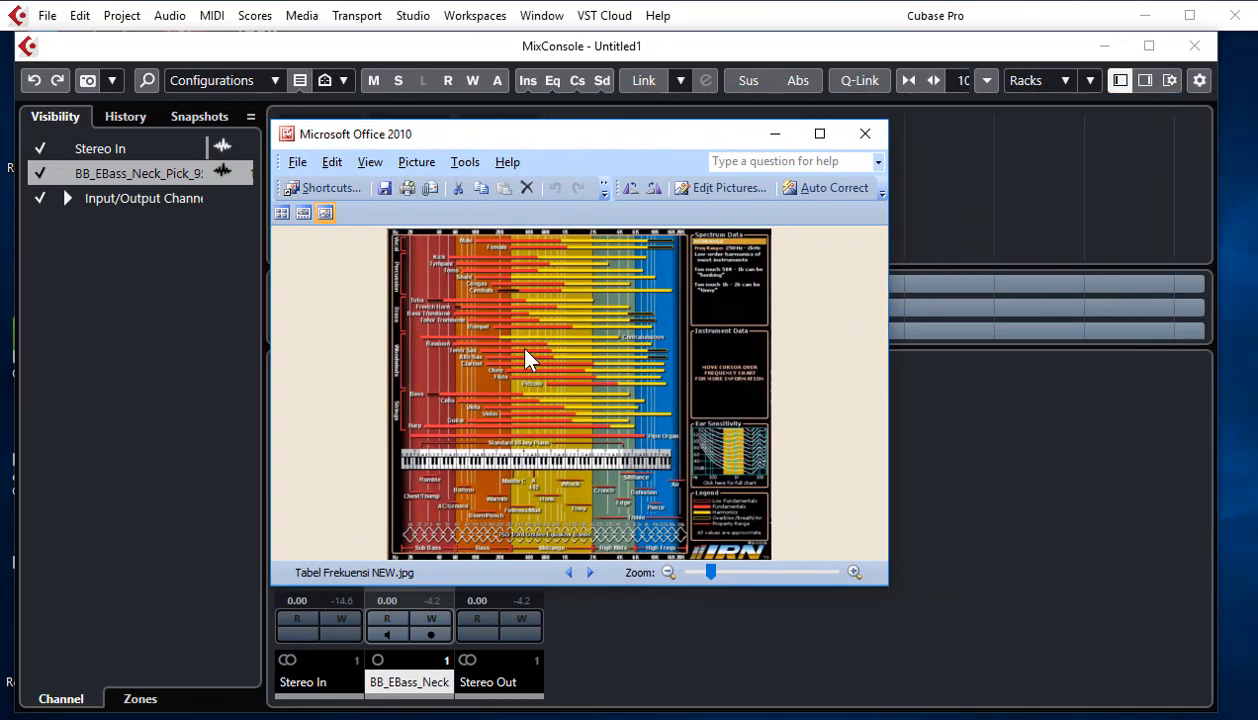
{"action": "double_click", "coordinate": [577, 133]}
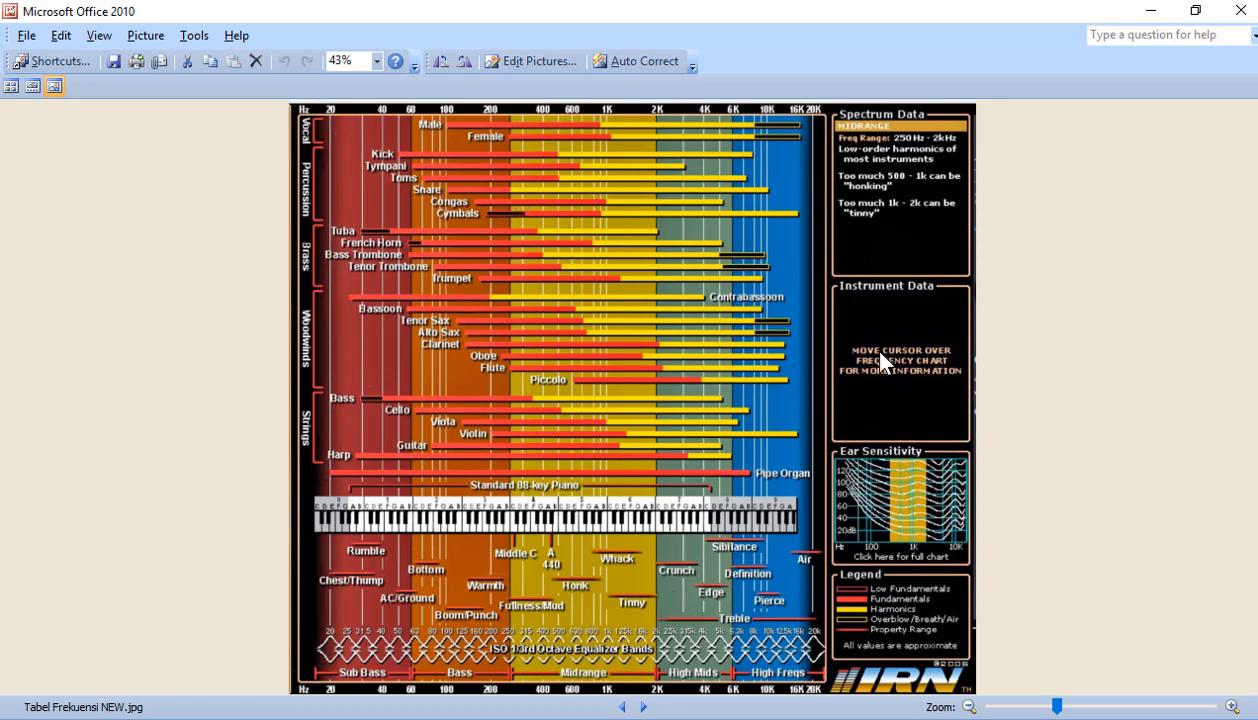
{"action": "left_click", "coordinate": [1150, 11]}
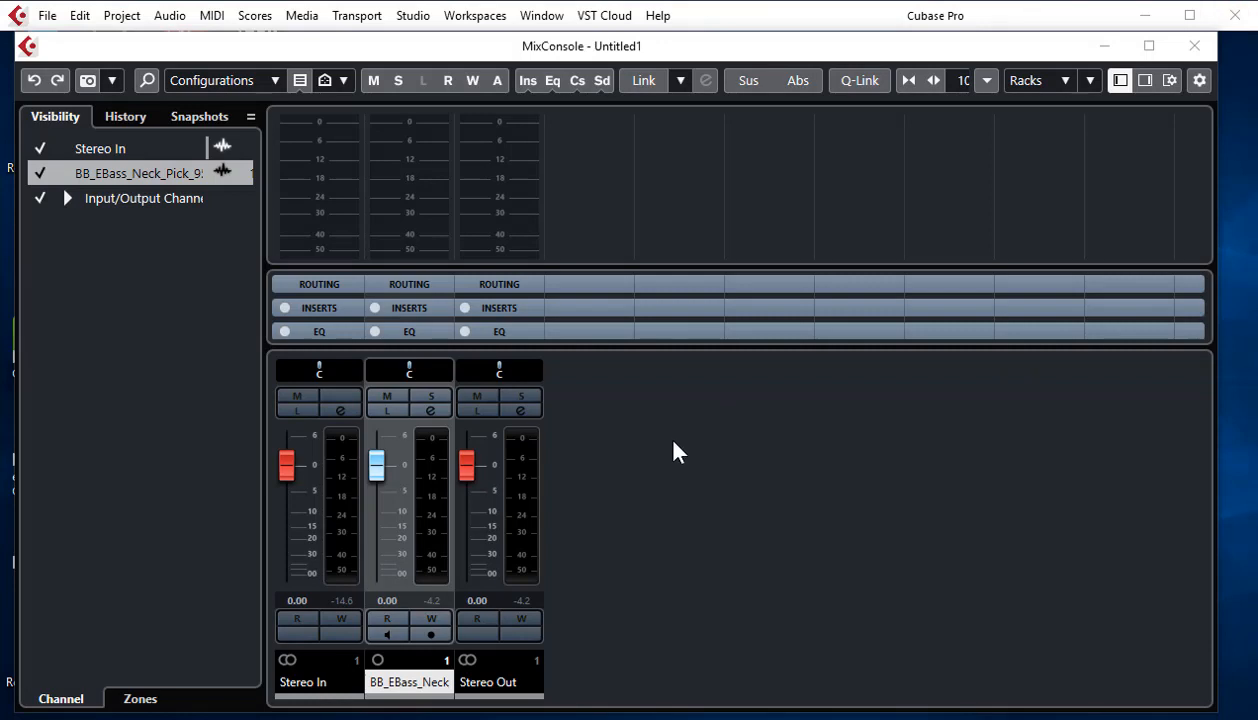
- In the bass channel's settings, enable EQ band 1 with a cut of about -4.3 dB at 88.8 Hz, then close the settings
{"action": "left_click", "coordinate": [430, 411]}
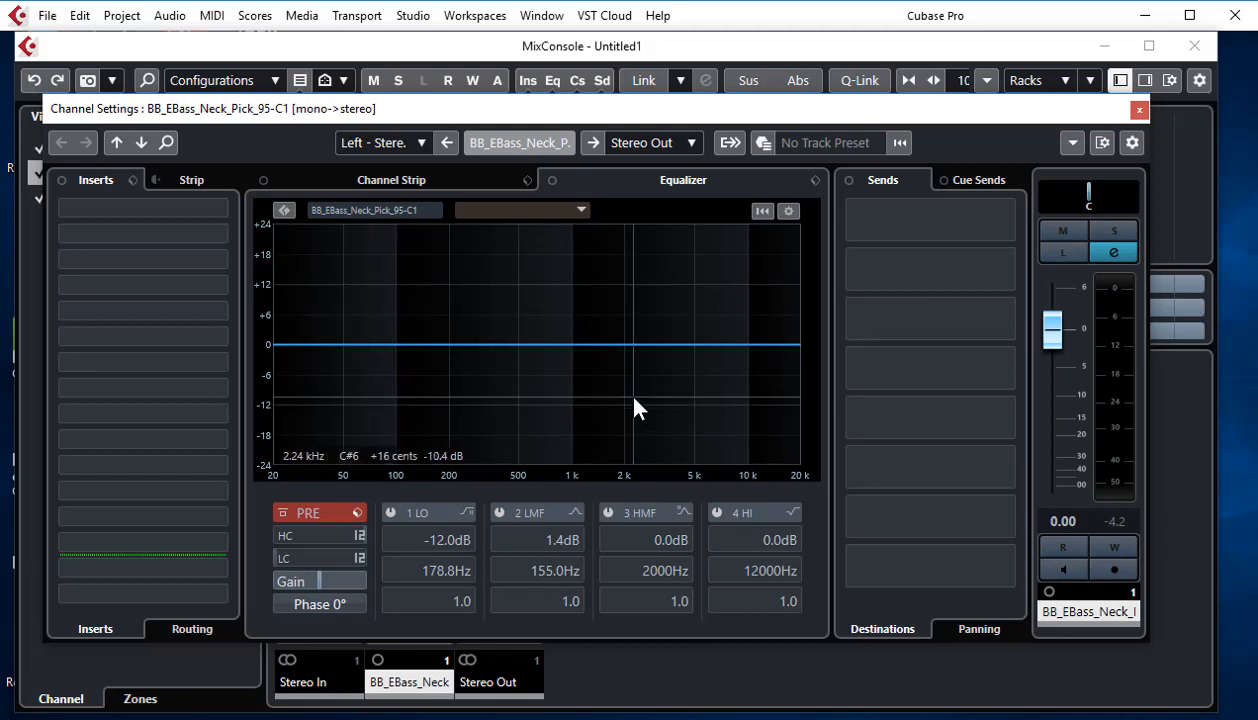
{"action": "left_click_drag", "start_coordinate": [740, 108], "coordinate": [793, 121]}
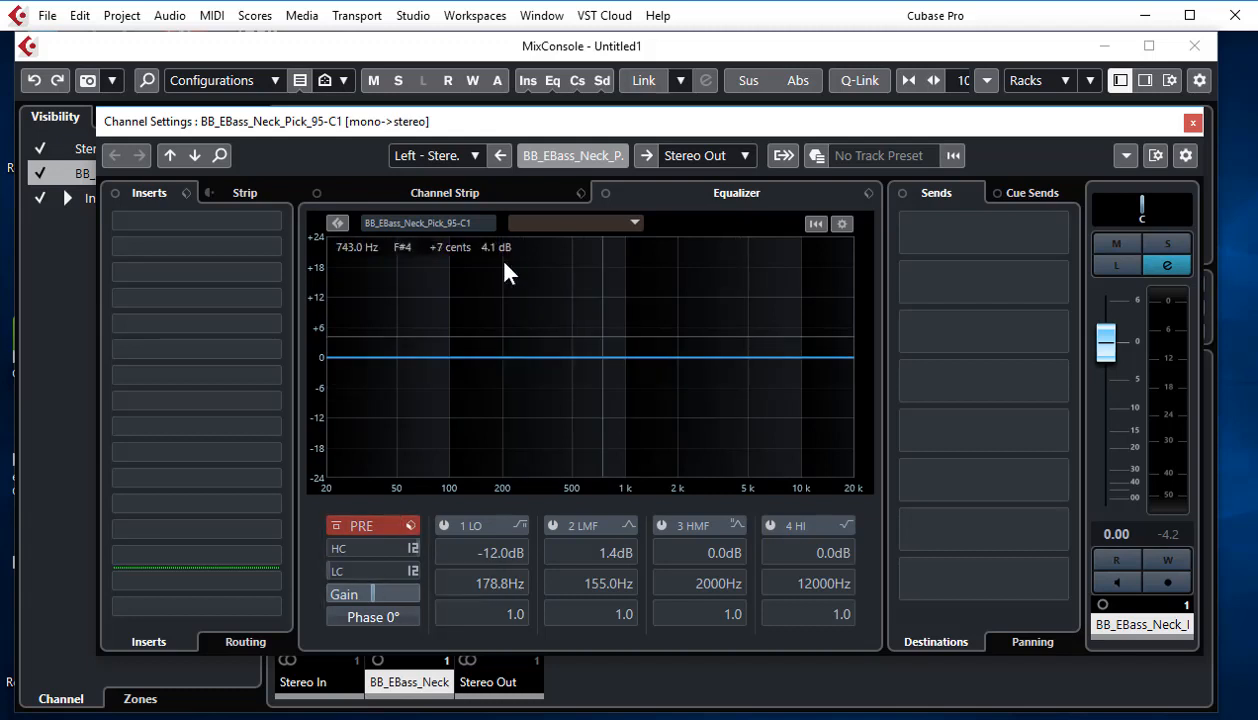
{"action": "left_click_drag", "start_coordinate": [412, 354], "coordinate": [442, 381]}
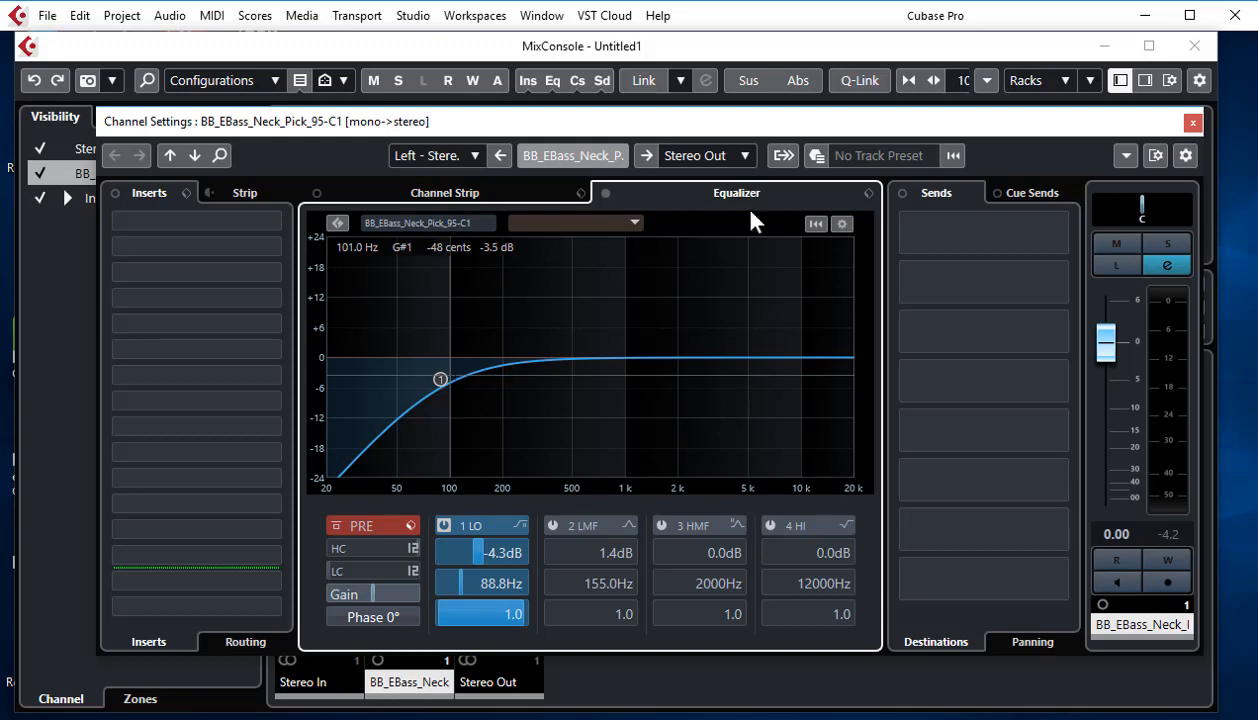
{"action": "left_click", "coordinate": [1192, 123]}
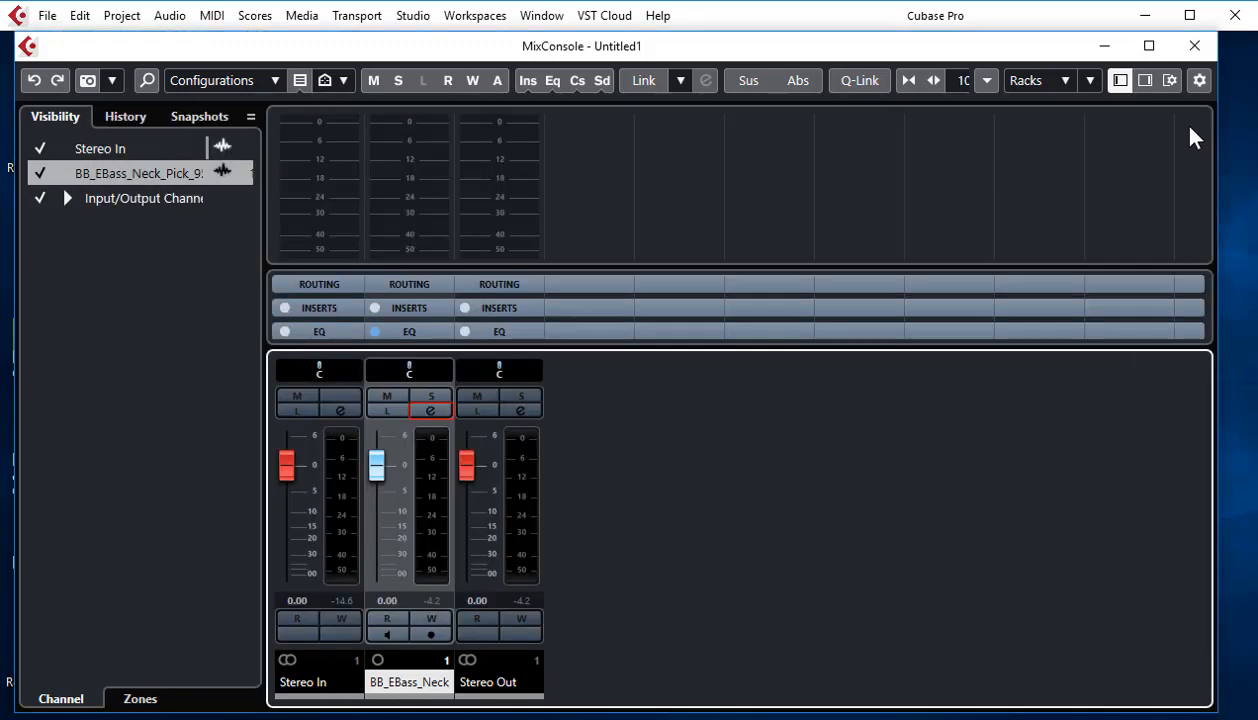
- Return to the project window and play the bass track from the beginning to hear it
{"action": "left_click", "coordinate": [1106, 46]}
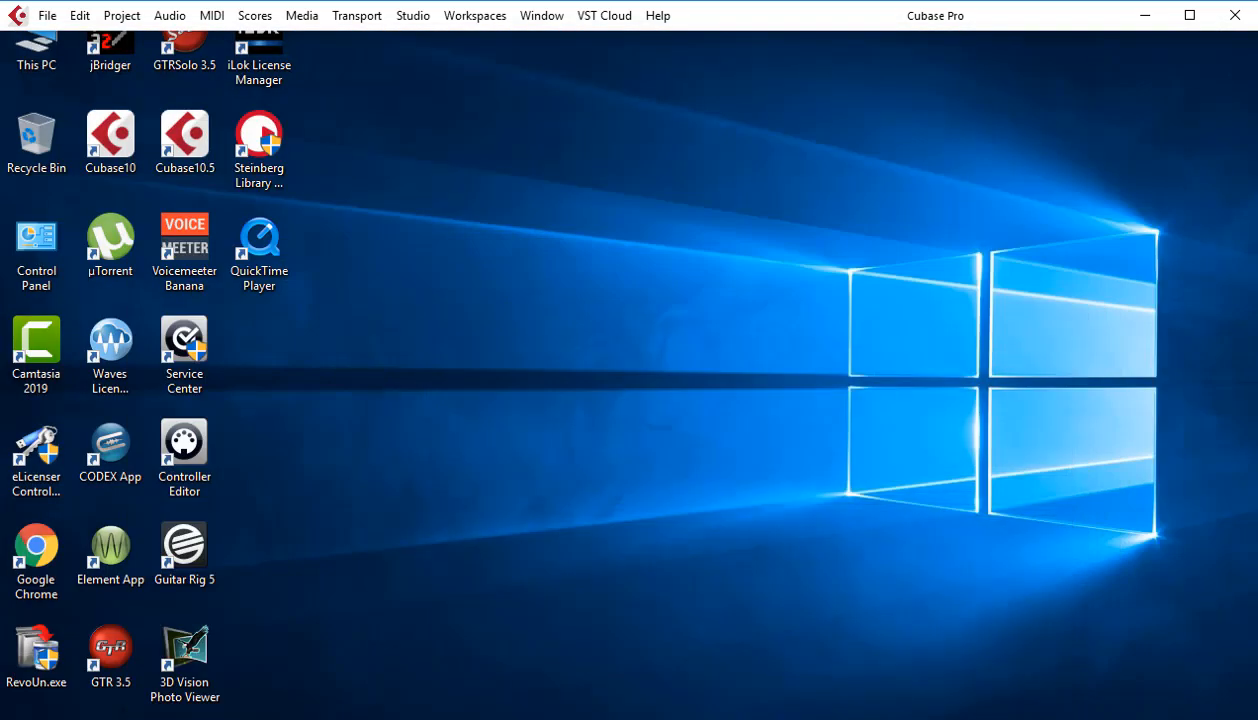
{"action": "mouse_move", "coordinate": [893, 712]}
{"action": "left_click", "coordinate": [813, 658]}
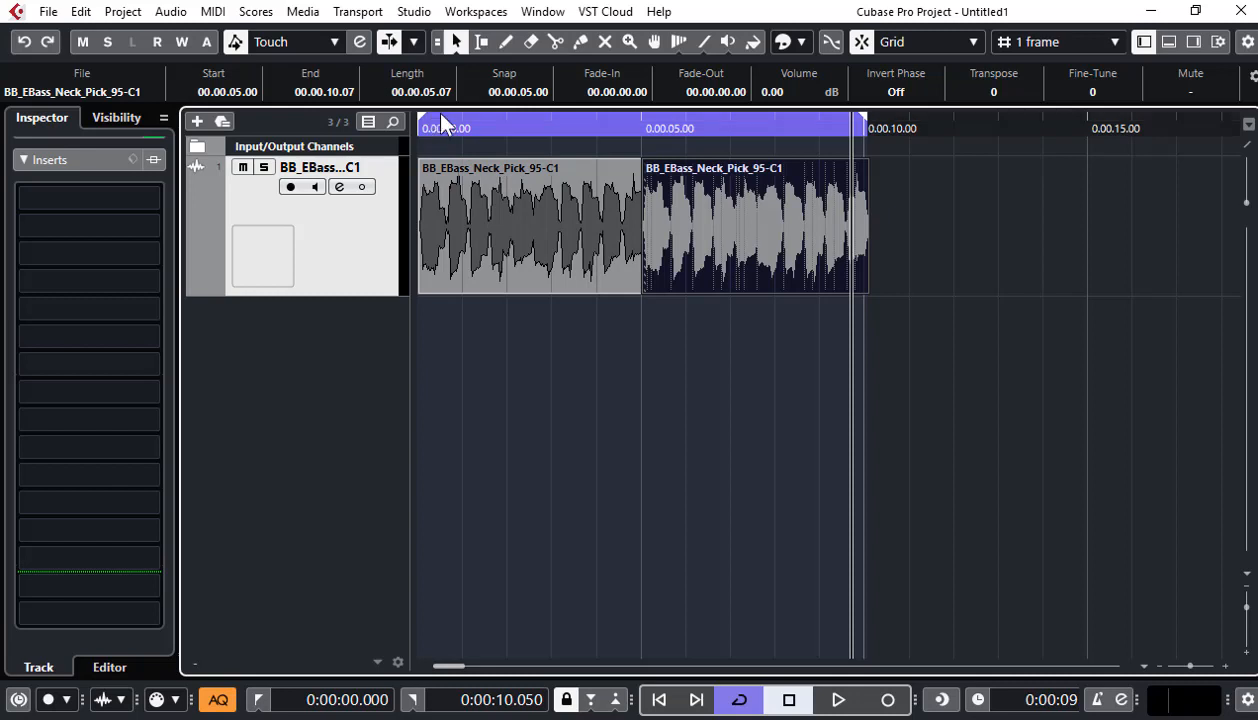
{"action": "left_click", "coordinate": [657, 700]}
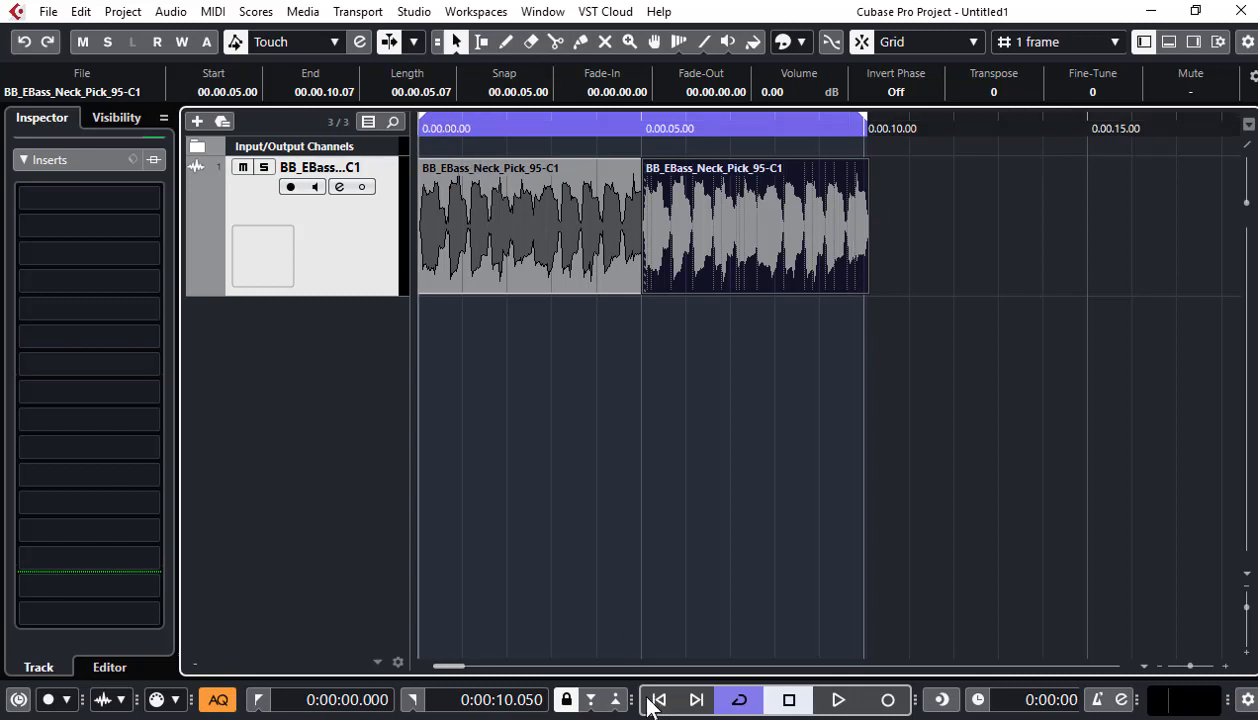
{"action": "key", "text": "space"}
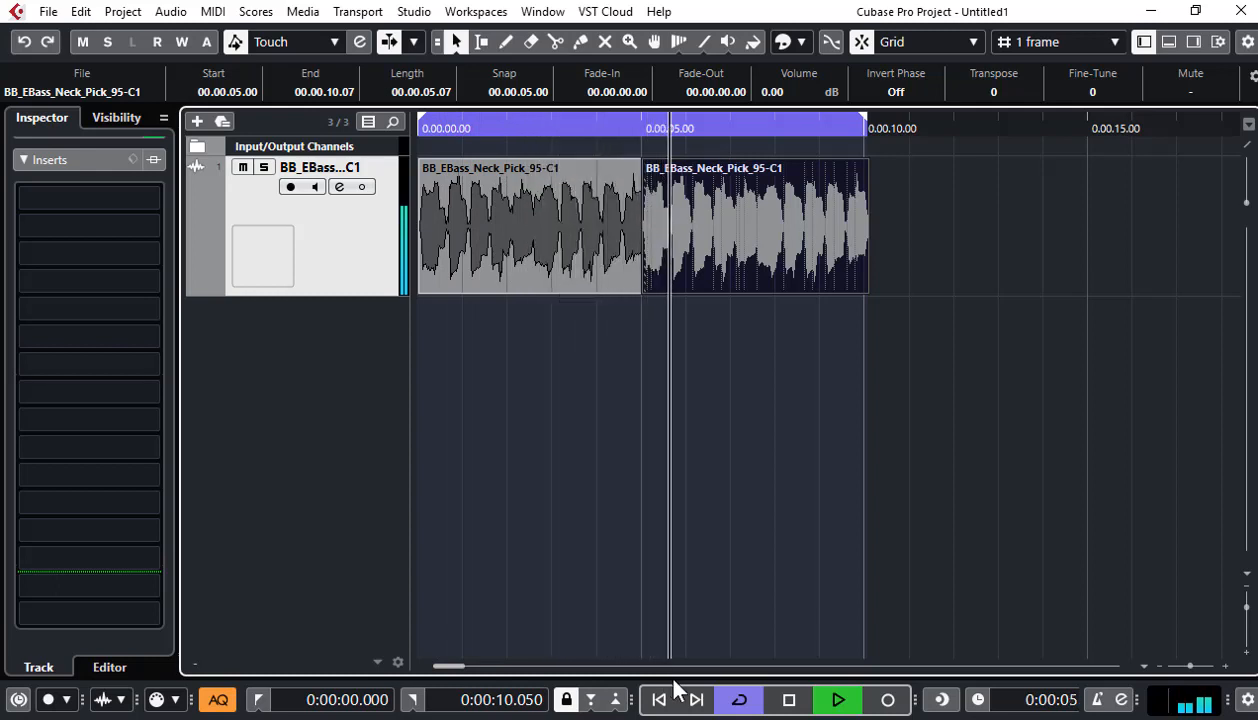
{"action": "key", "text": "space"}
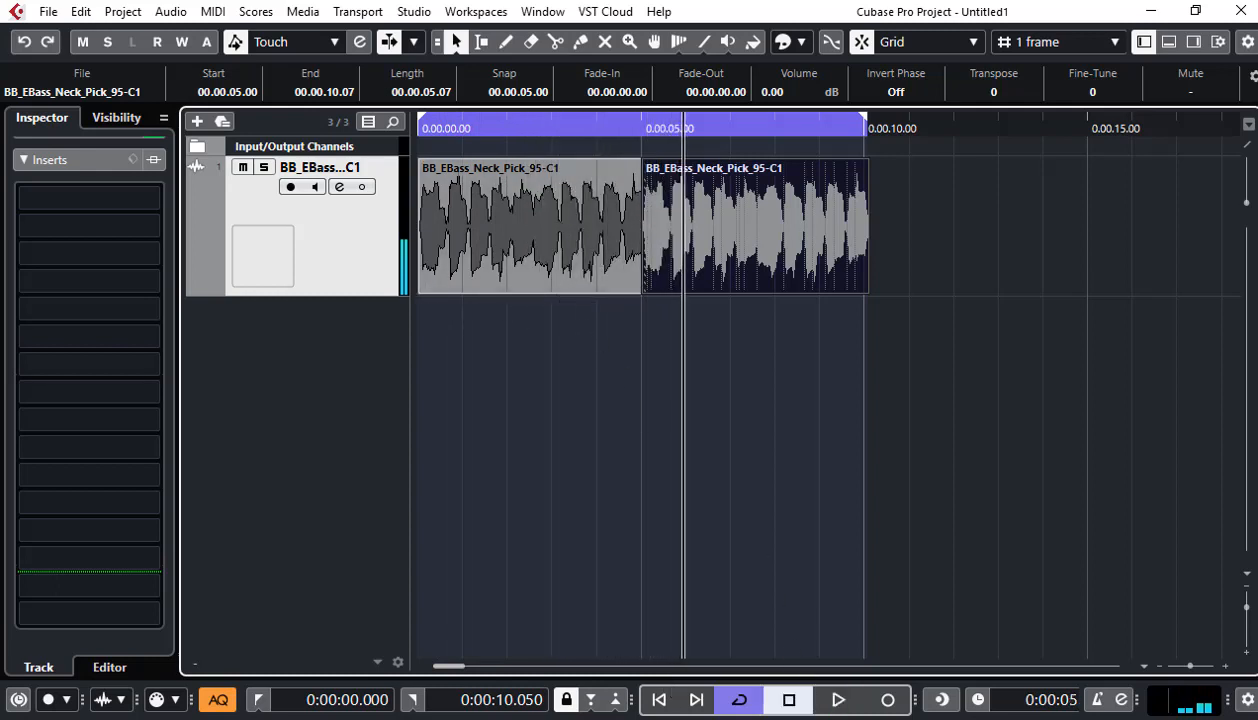
- Switch to Voicemeeter Banana, set the Voicemeeter VAIO fader gain to -7.0 dB, and play the bass again in Cubase
{"action": "key", "text": "alt+Tab"}
{"action": "left_click_drag", "start_coordinate": [630, 484], "coordinate": [624, 474]}
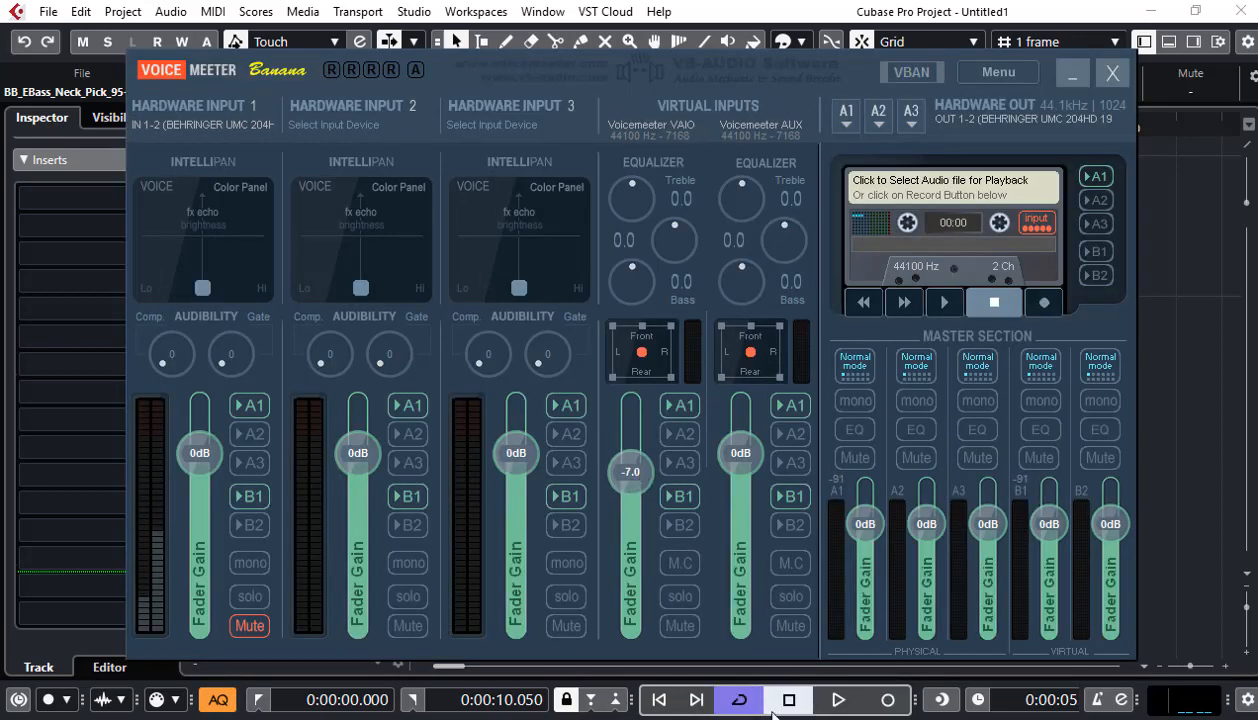
{"action": "left_click", "coordinate": [1072, 72]}
{"action": "key", "text": "space"}
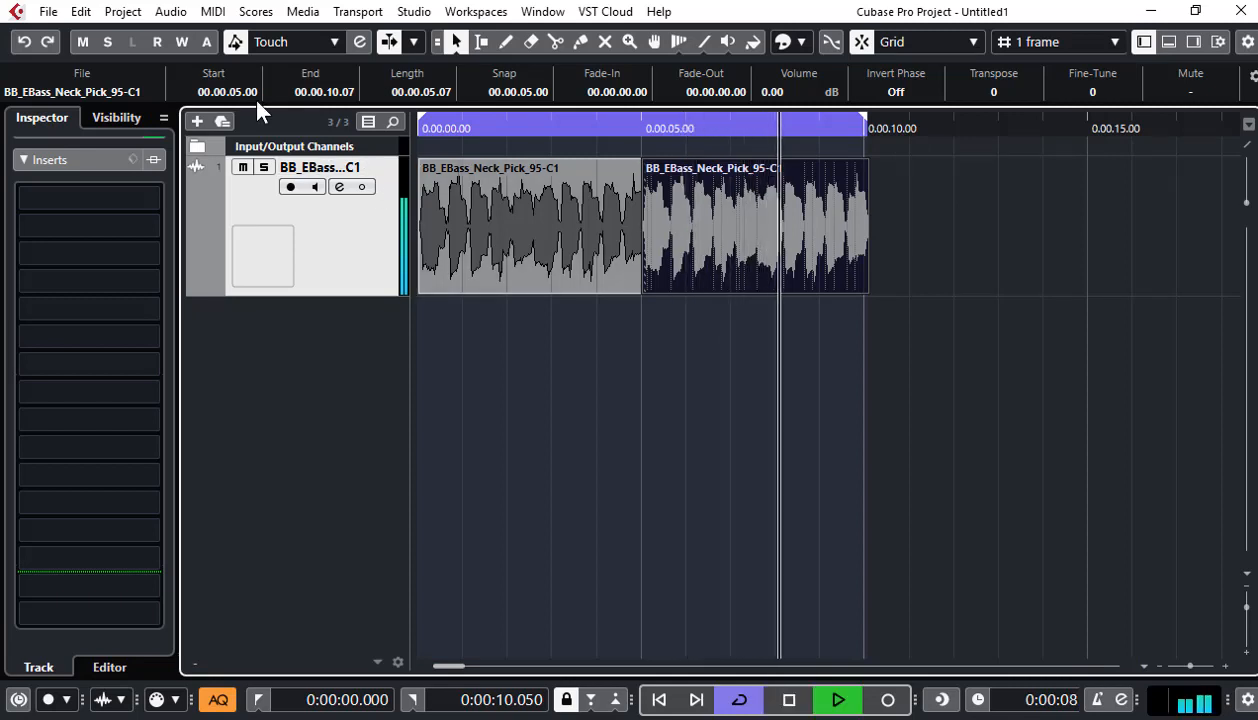
{"action": "key", "text": "space"}
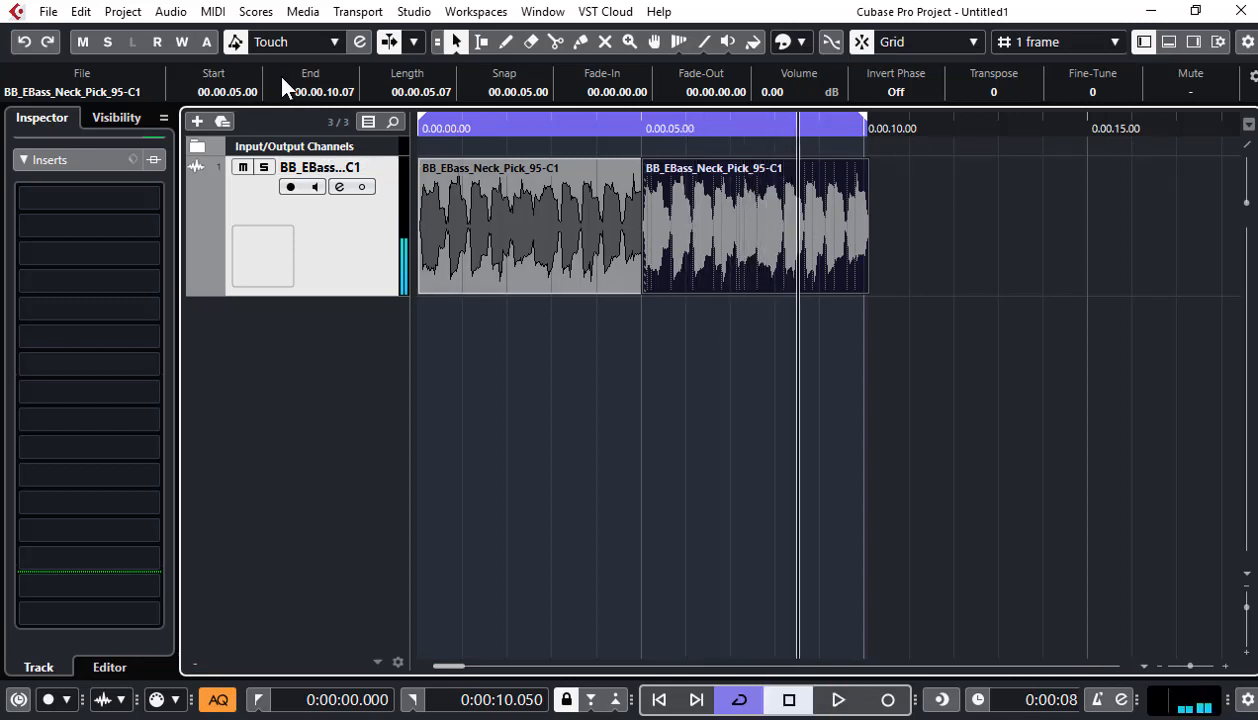
- Raise the bass channel's fader in the MixConsole to about 3.25 dB during playback, then return to the project window
{"action": "key", "text": "F3"}
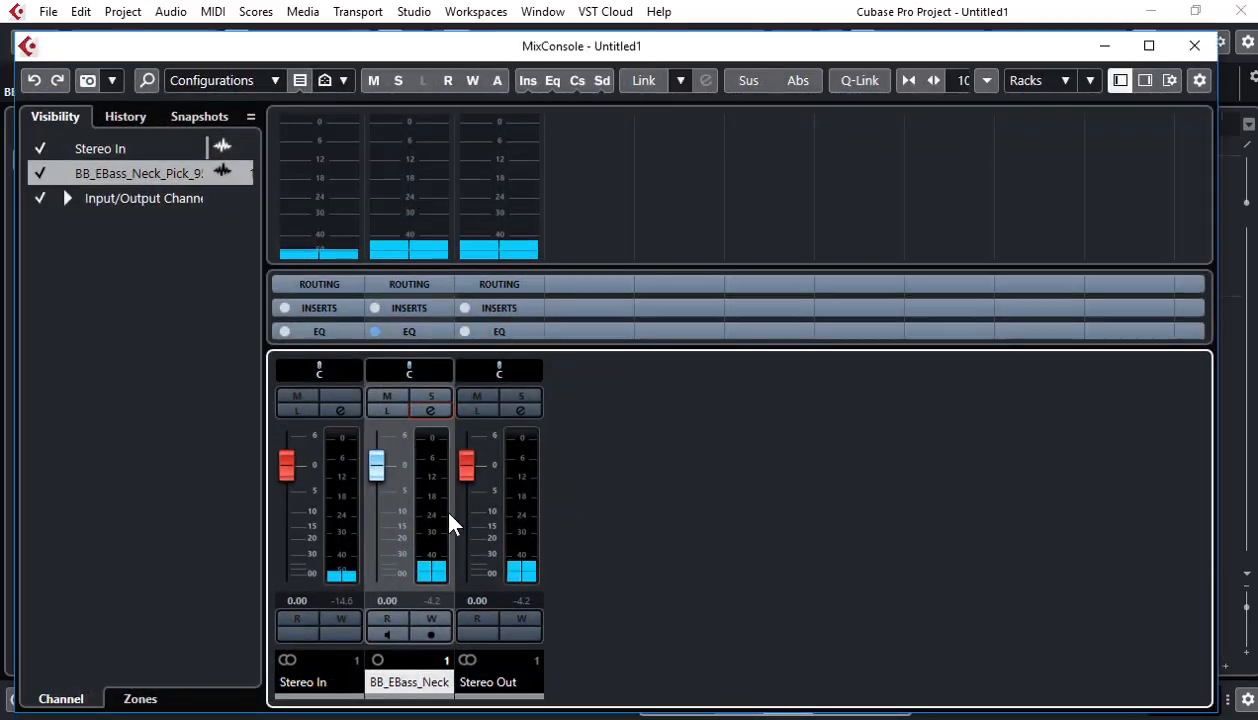
{"action": "key", "text": "space"}
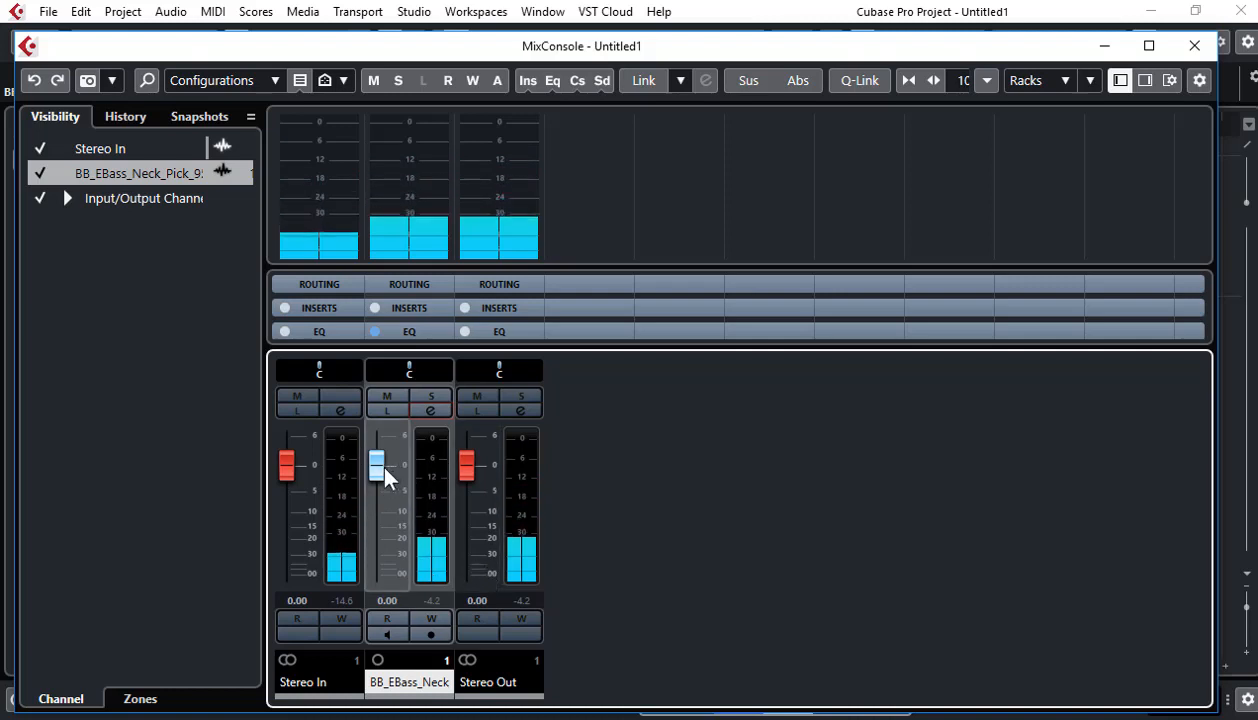
{"action": "left_click_drag", "start_coordinate": [385, 470], "coordinate": [385, 457]}
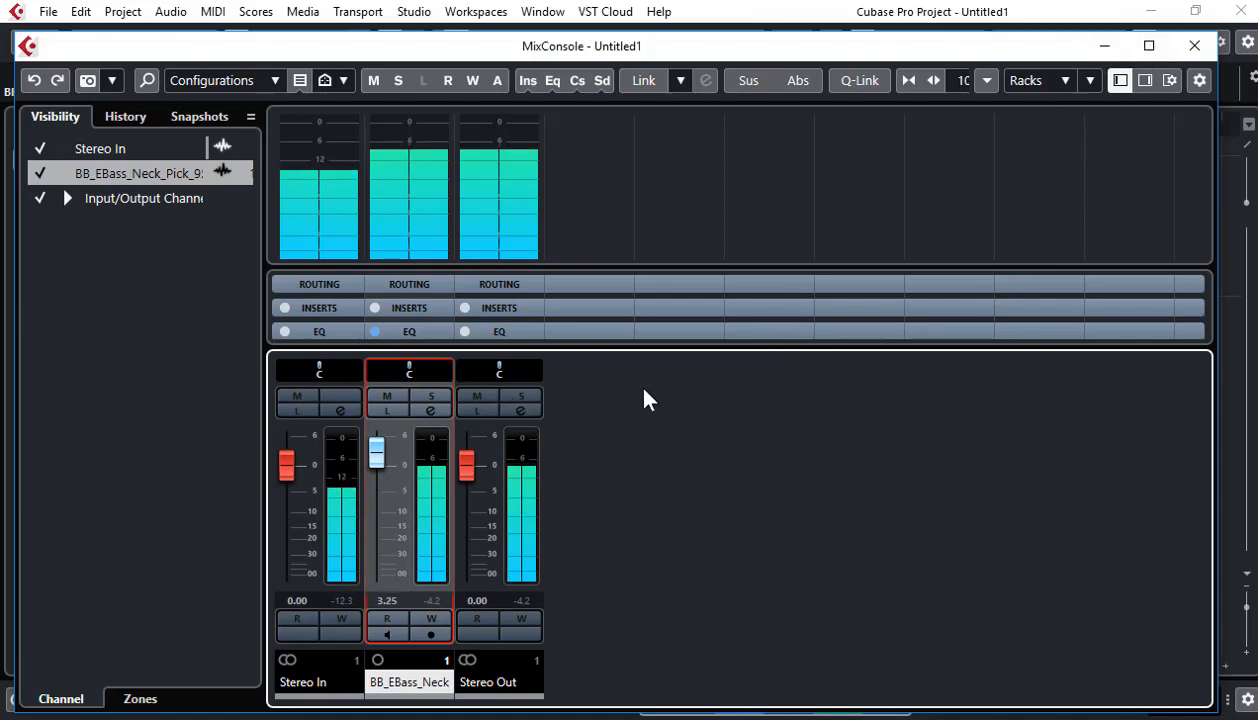
{"action": "left_click", "coordinate": [1105, 45]}
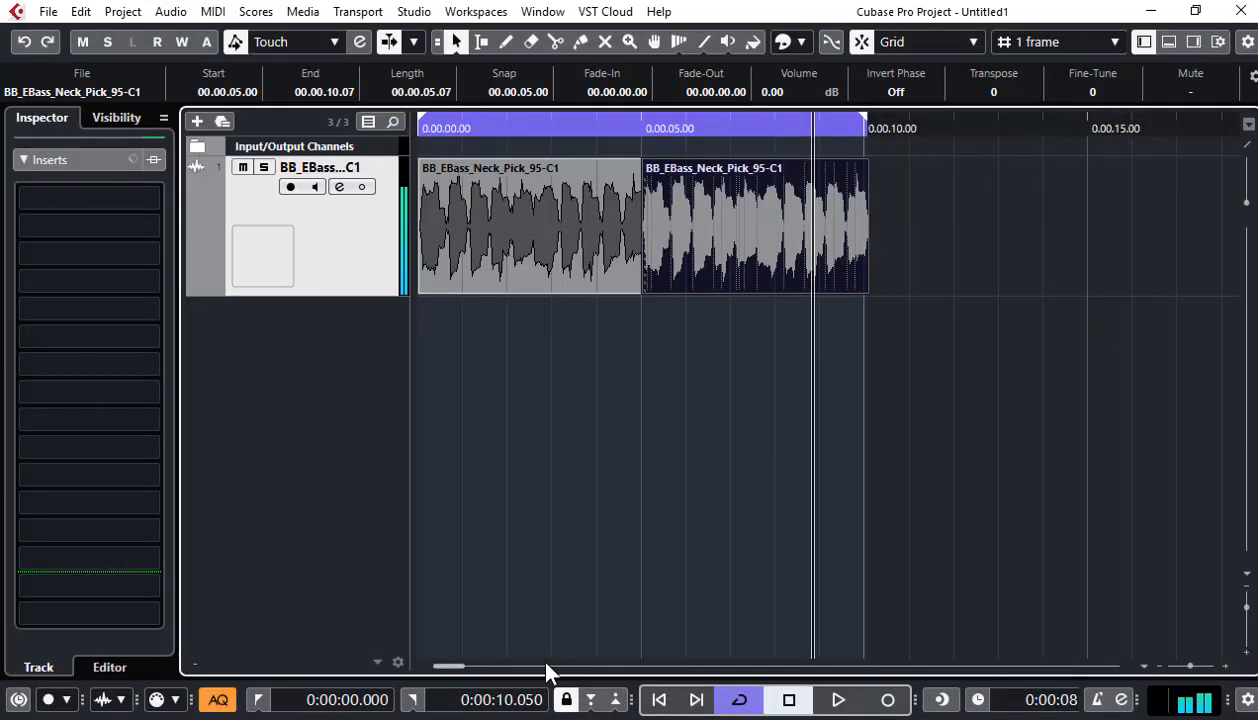
- Move the playback position near the start, open the bass track's channel settings, and switch EQ band 1 off
{"action": "left_click", "coordinate": [452, 127]}
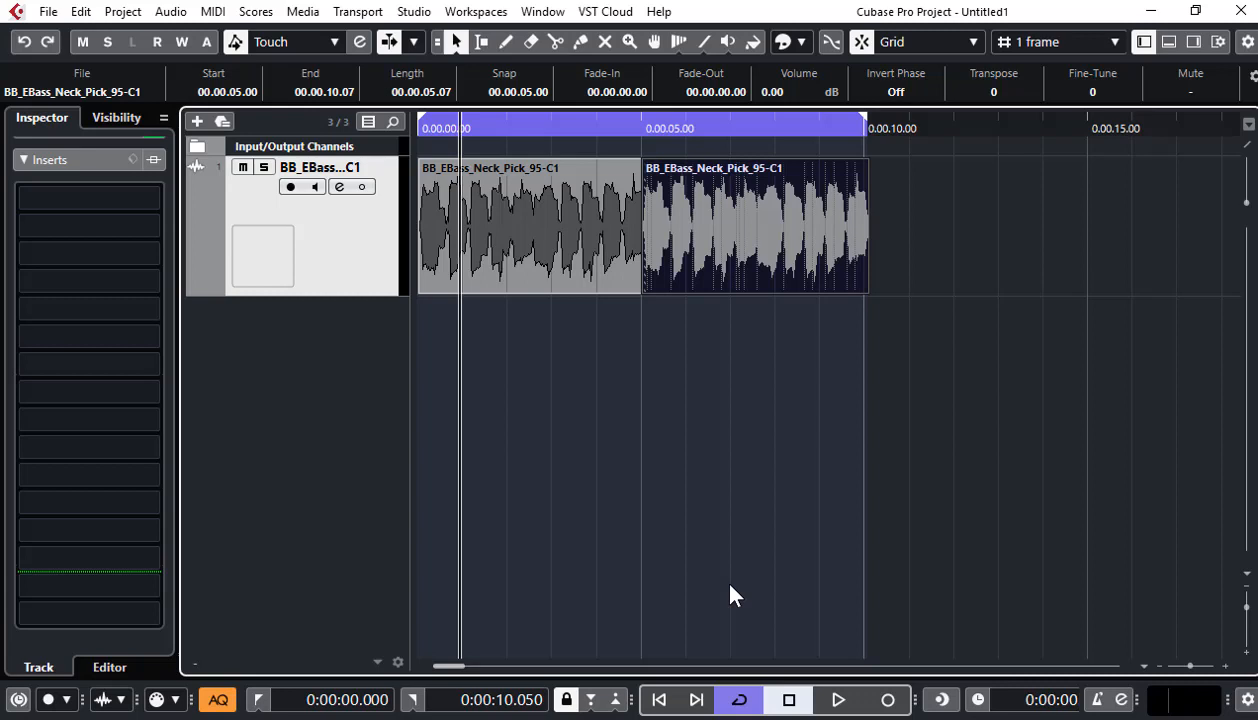
{"action": "left_click", "coordinate": [339, 187]}
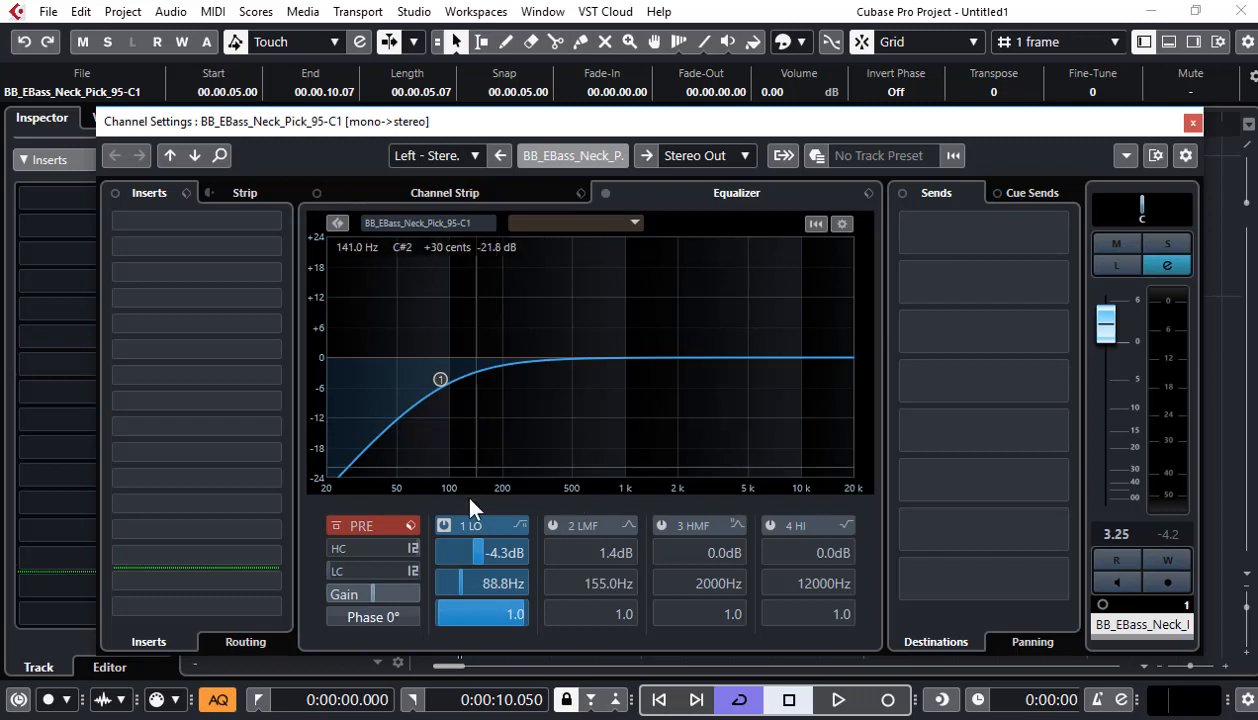
{"action": "left_click", "coordinate": [441, 523]}
- Play the bass without EQ and examine the low-frequency peaks in the equalizer's spectrum display
{"action": "key", "text": "space"}
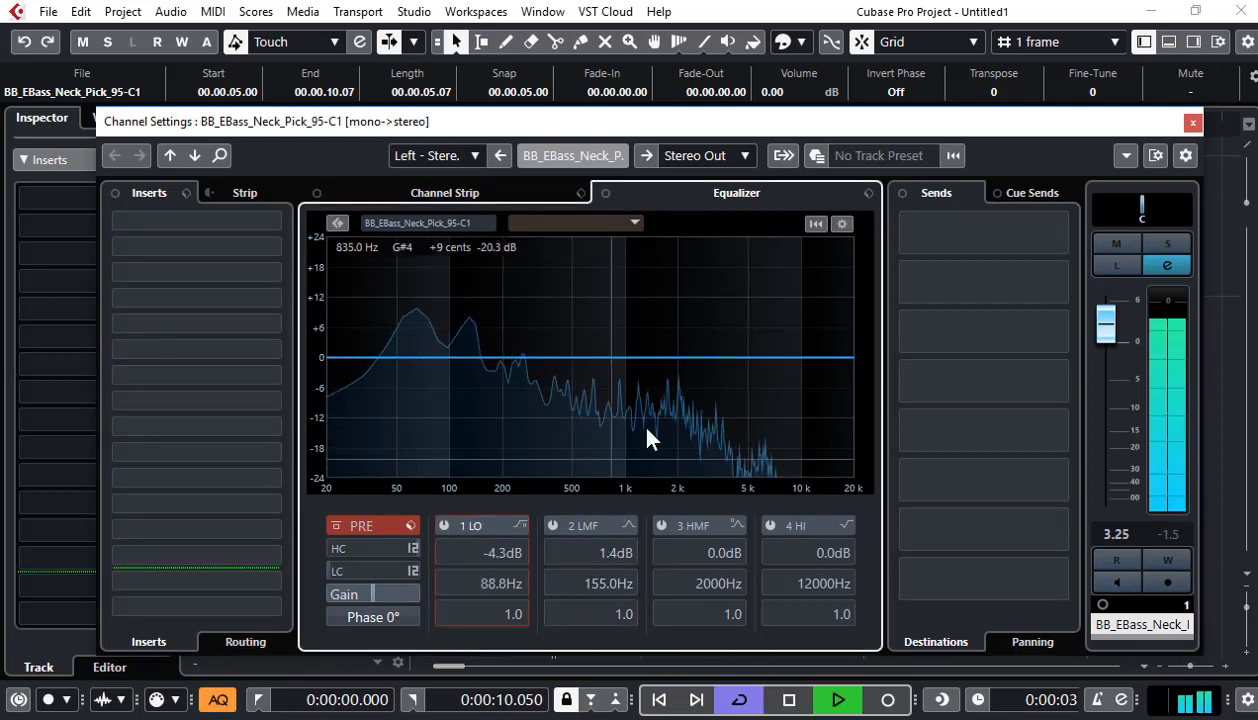
{"action": "key", "text": "space"}
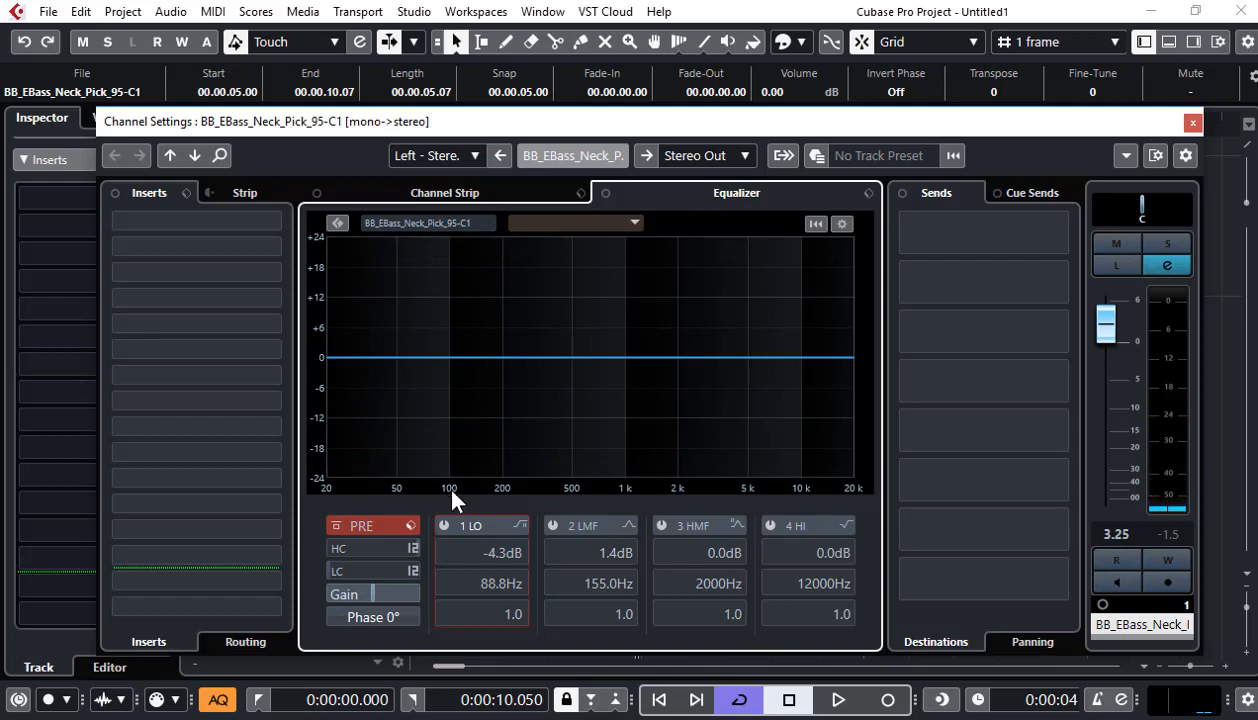
{"action": "key", "text": "space"}
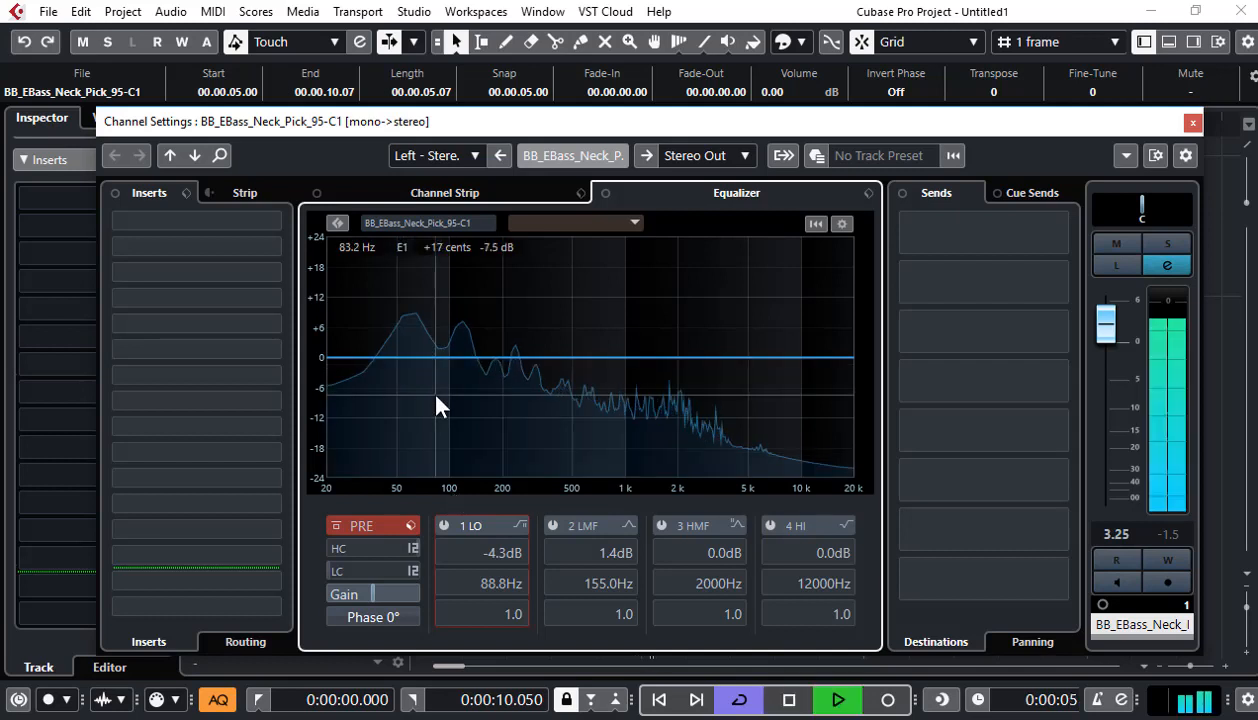
{"action": "key", "text": "space"}
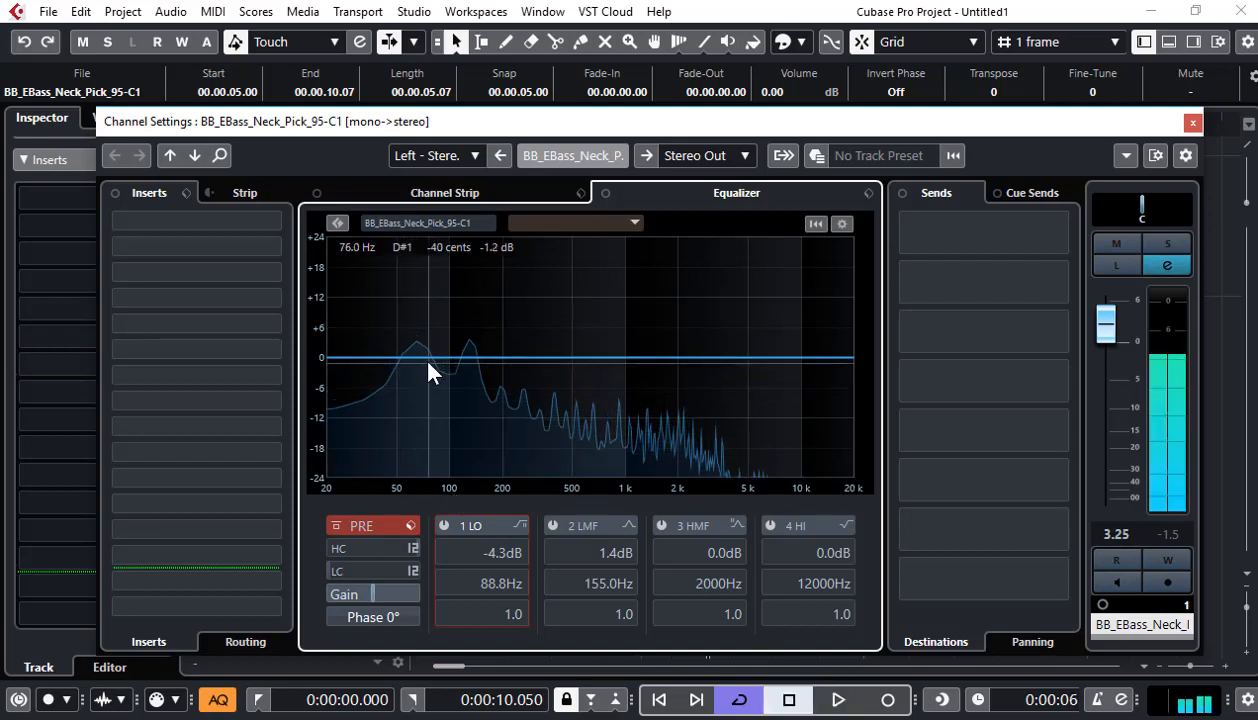
- Enable EQ band 1 as a bell-shaped parametric cut of about -11.6 dB at 68.5 Hz and audition it
{"action": "left_click_drag", "start_coordinate": [426, 360], "coordinate": [422, 418]}
{"action": "left_click", "coordinate": [515, 525]}
{"action": "left_click", "coordinate": [562, 534]}
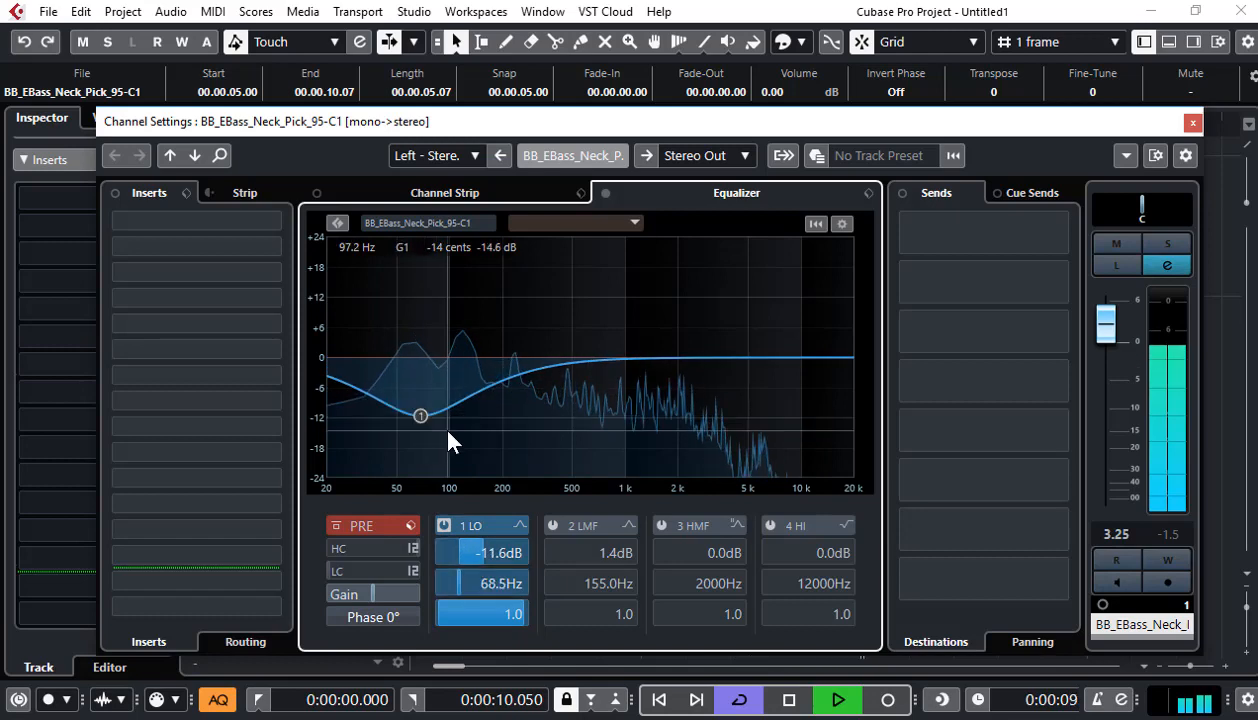
{"action": "key", "text": "space"}
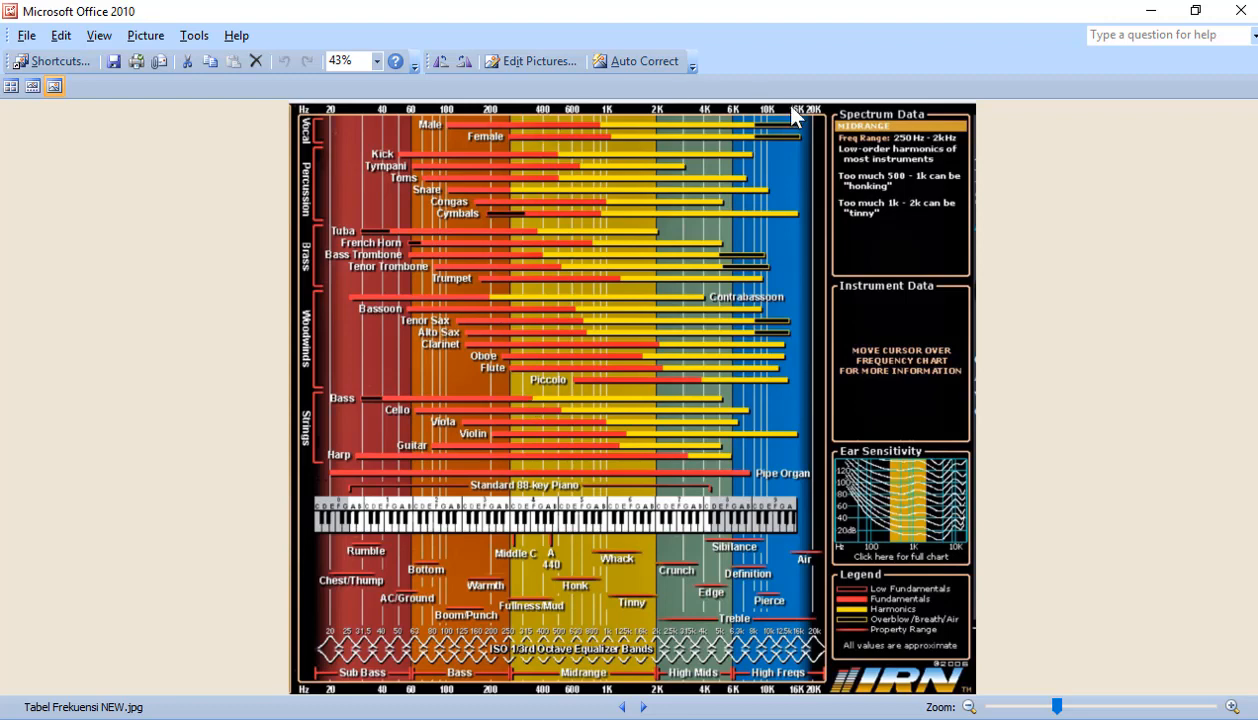
- Return from the frequency chart to the equalizer, bypass band 1, and play the bass to examine its unprocessed spectrum
{"action": "left_click", "coordinate": [1160, 15]}
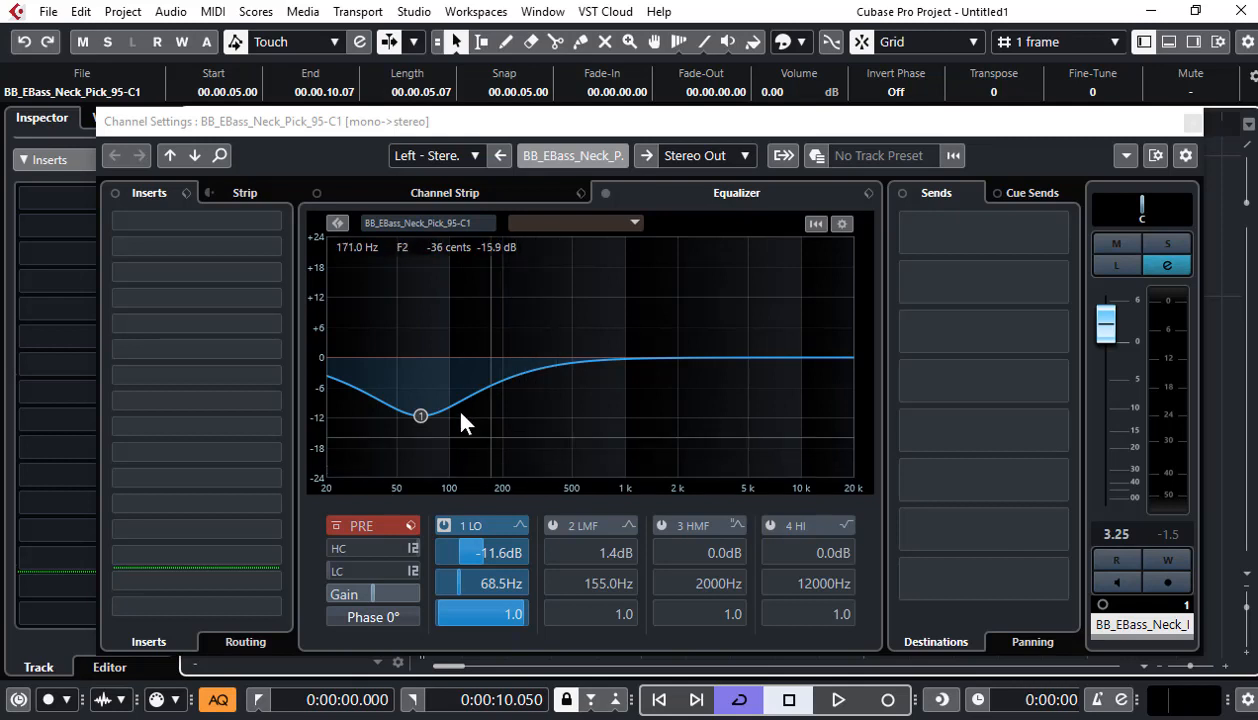
{"action": "left_click", "coordinate": [443, 525]}
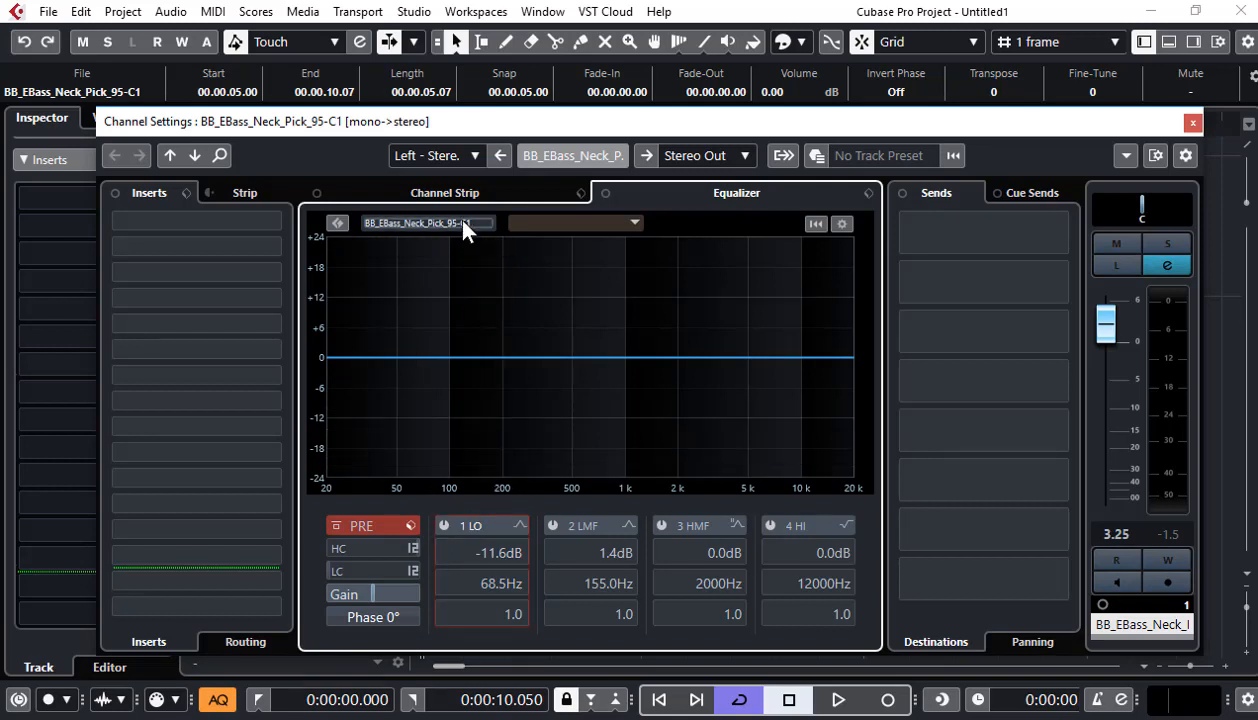
{"action": "key", "text": "space"}
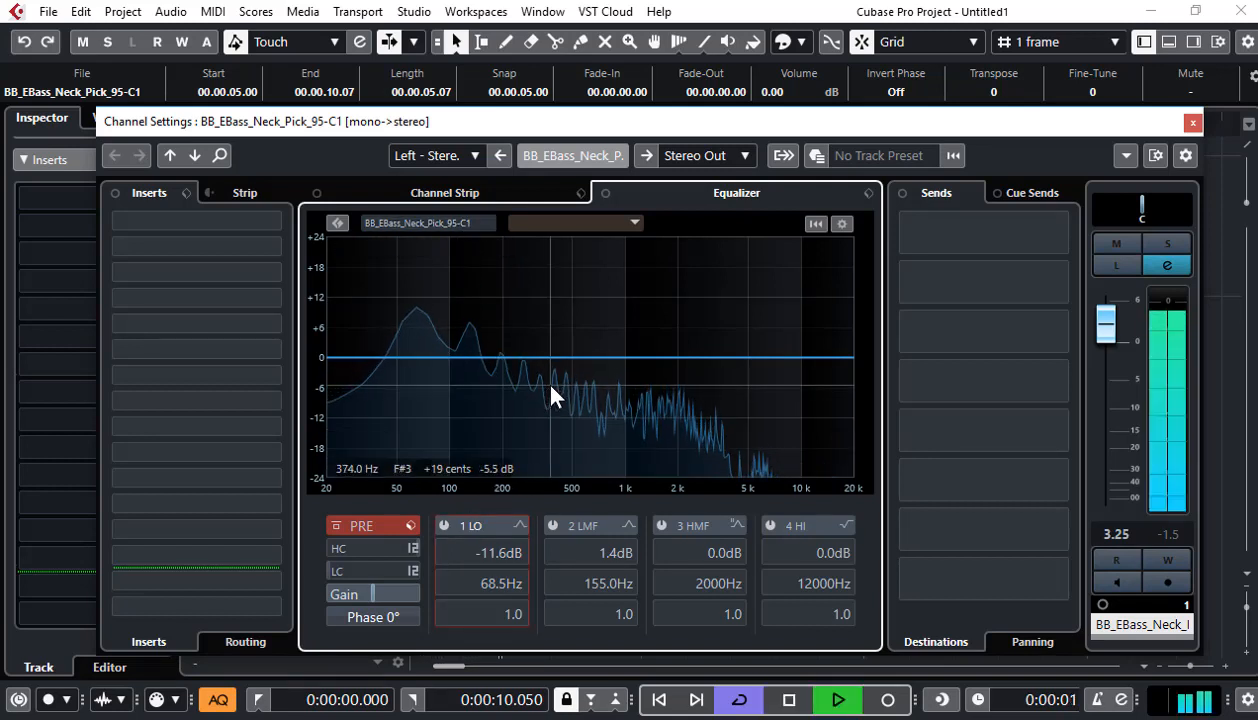
{"action": "key", "text": "space"}
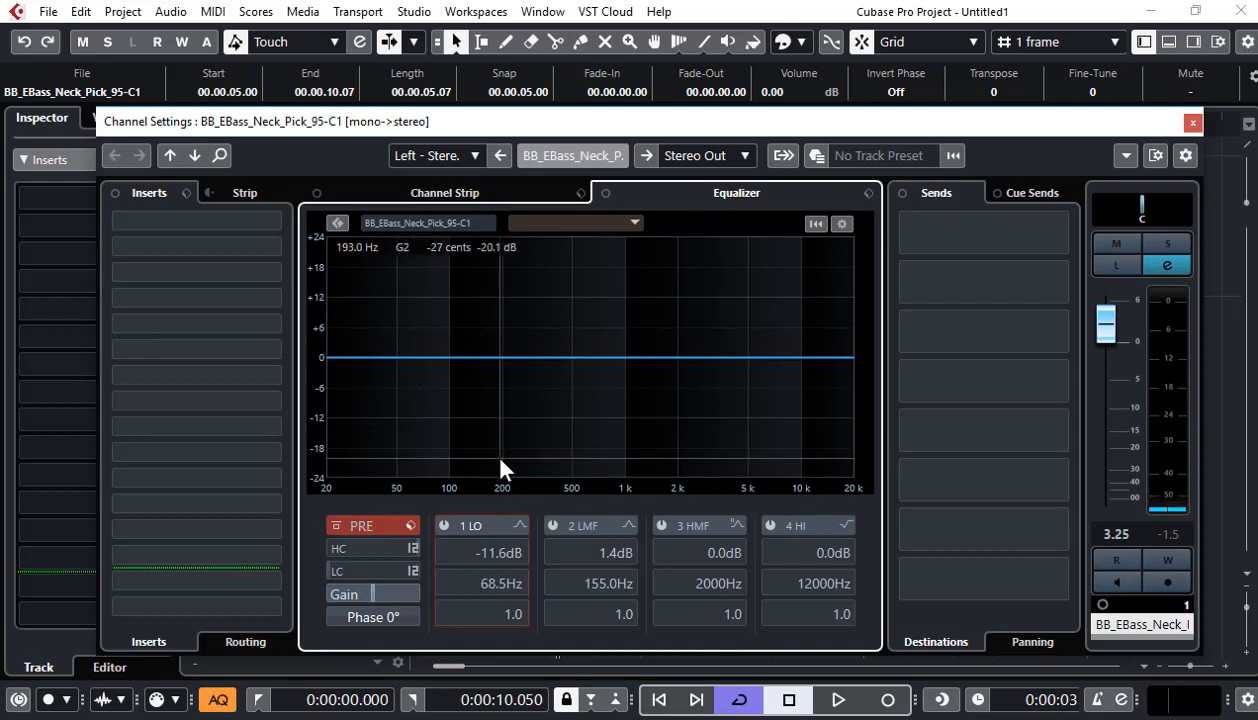
{"action": "key", "text": "space"}
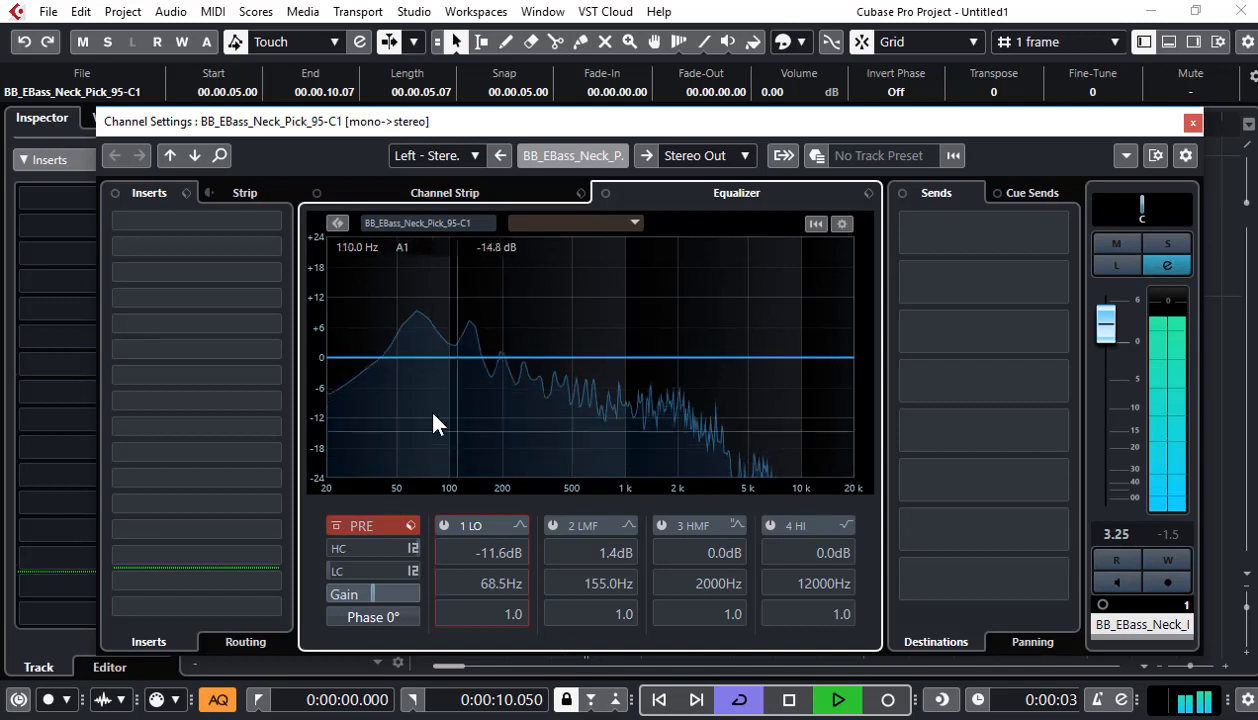
- Set EQ band 1 to about -7.7 dB at 60.2 Hz, then widen and narrow its Q during playback
{"action": "left_click_drag", "start_coordinate": [403, 357], "coordinate": [410, 396]}
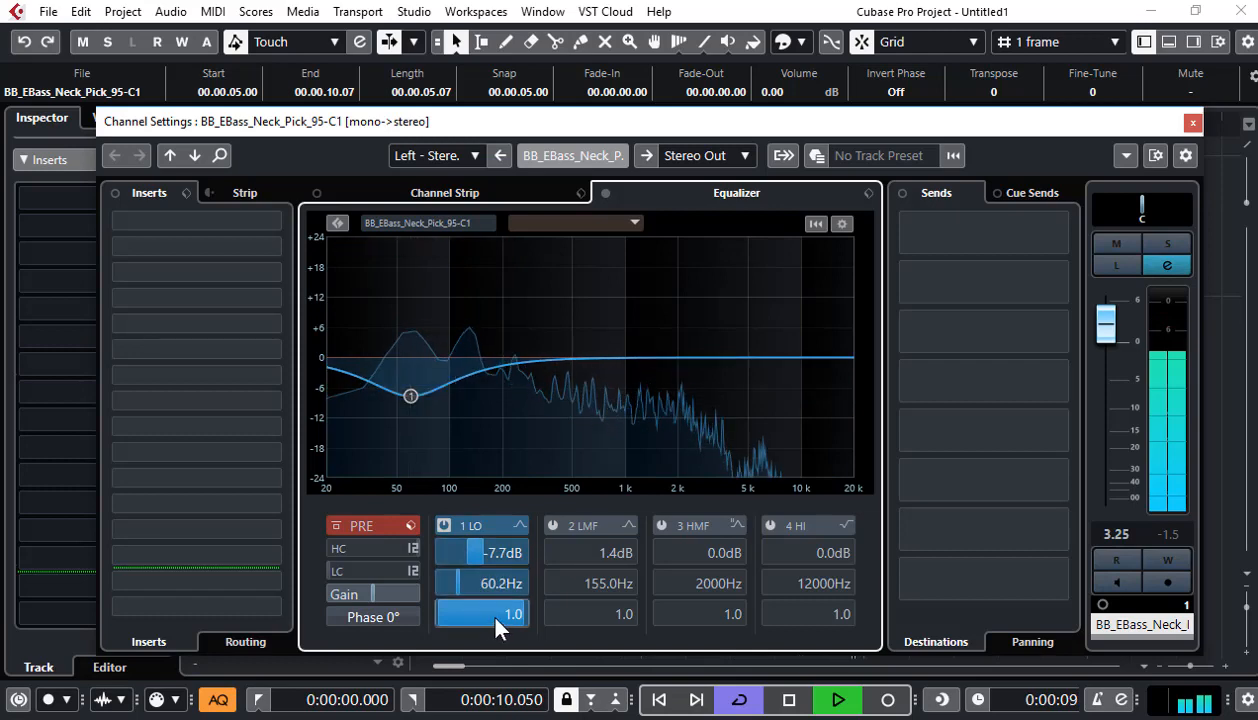
{"action": "scroll", "coordinate": [513, 616], "scroll_direction": "down", "scroll_amount": 5}
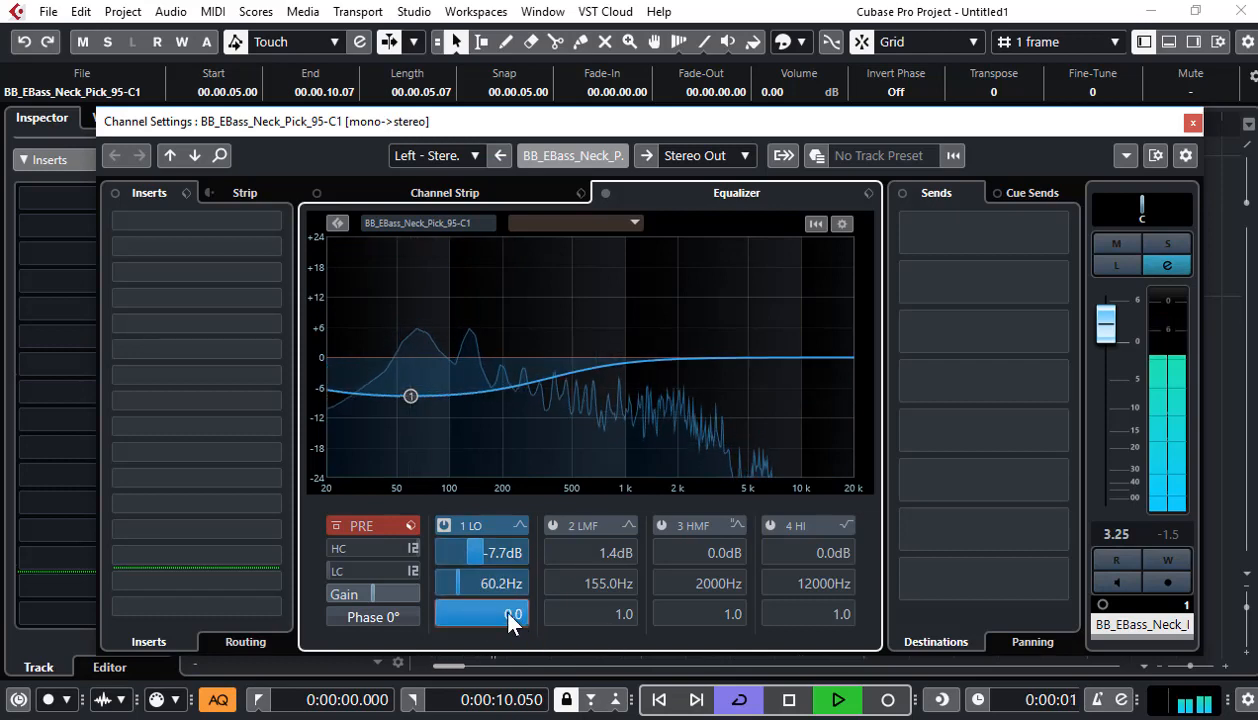
{"action": "scroll", "coordinate": [510, 616], "scroll_direction": "up", "scroll_amount": 10}
{"action": "scroll", "coordinate": [507, 616], "scroll_direction": "down", "scroll_amount": 5}
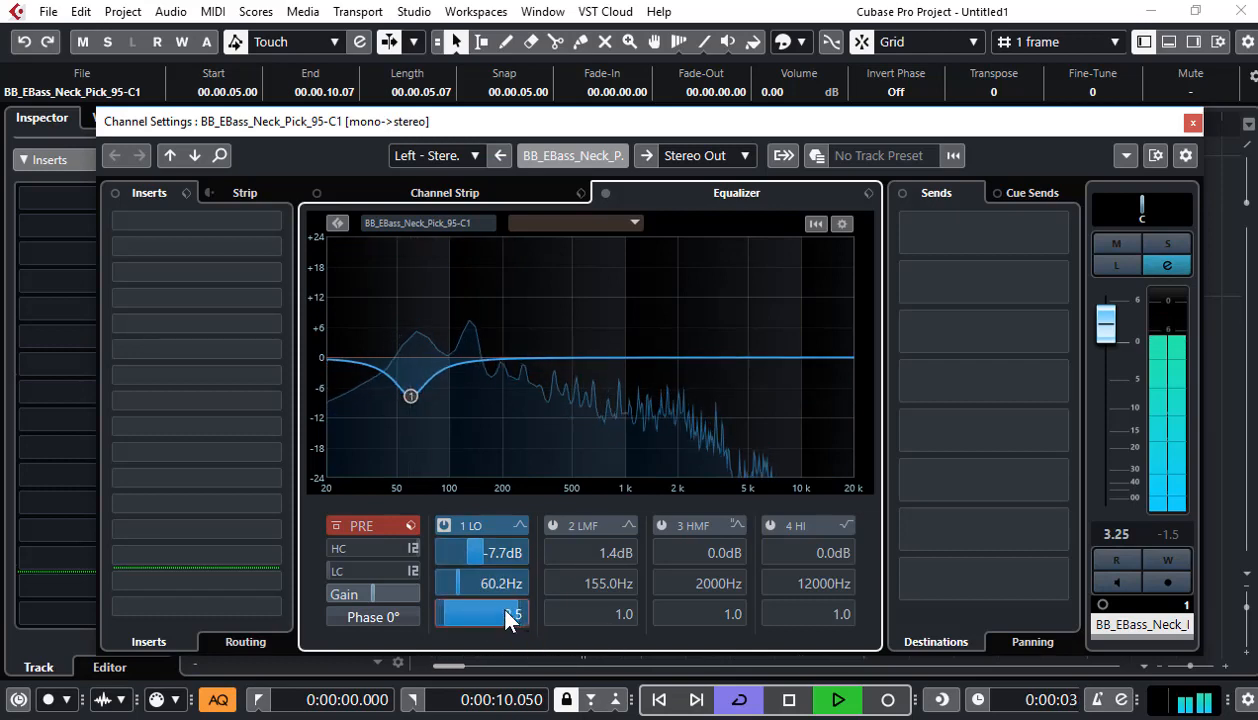
- Set EQ band 1 to about -7.5 dB at 82.1 Hz with a Q of 2.3 while auditioning the bass
{"action": "left_click_drag", "start_coordinate": [411, 396], "coordinate": [434, 413]}
{"action": "key", "text": "space"}
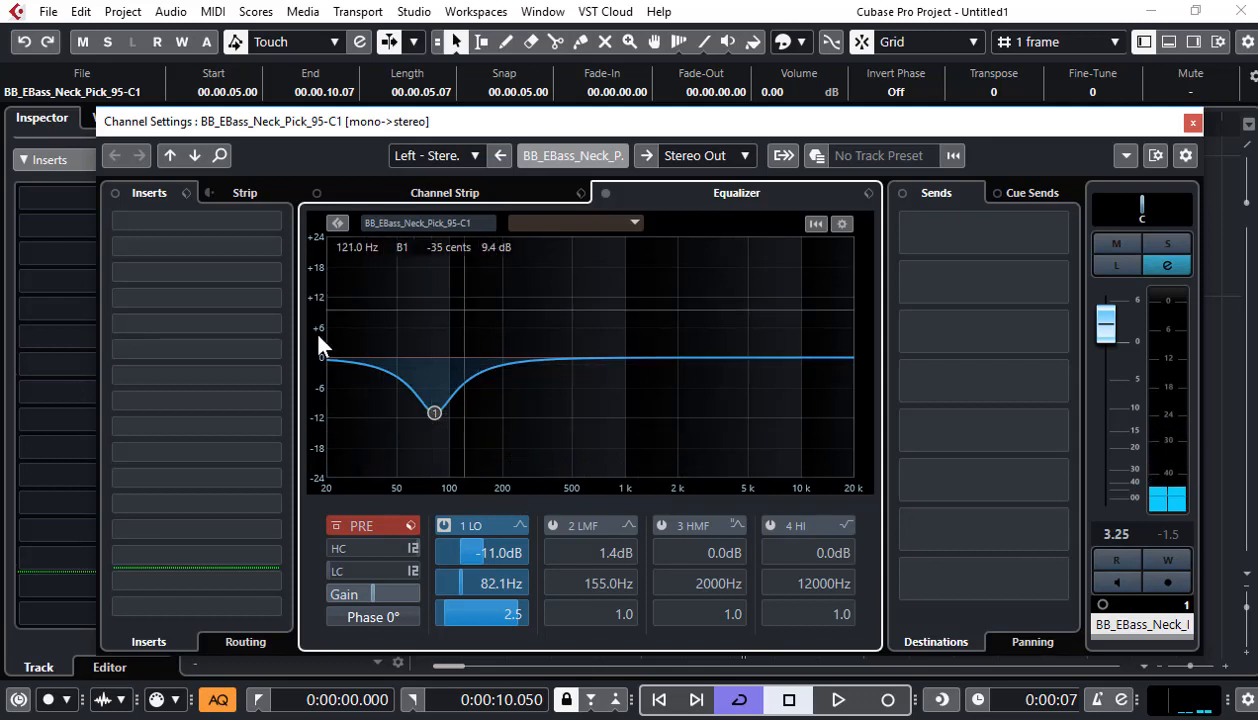
{"action": "key", "text": "space"}
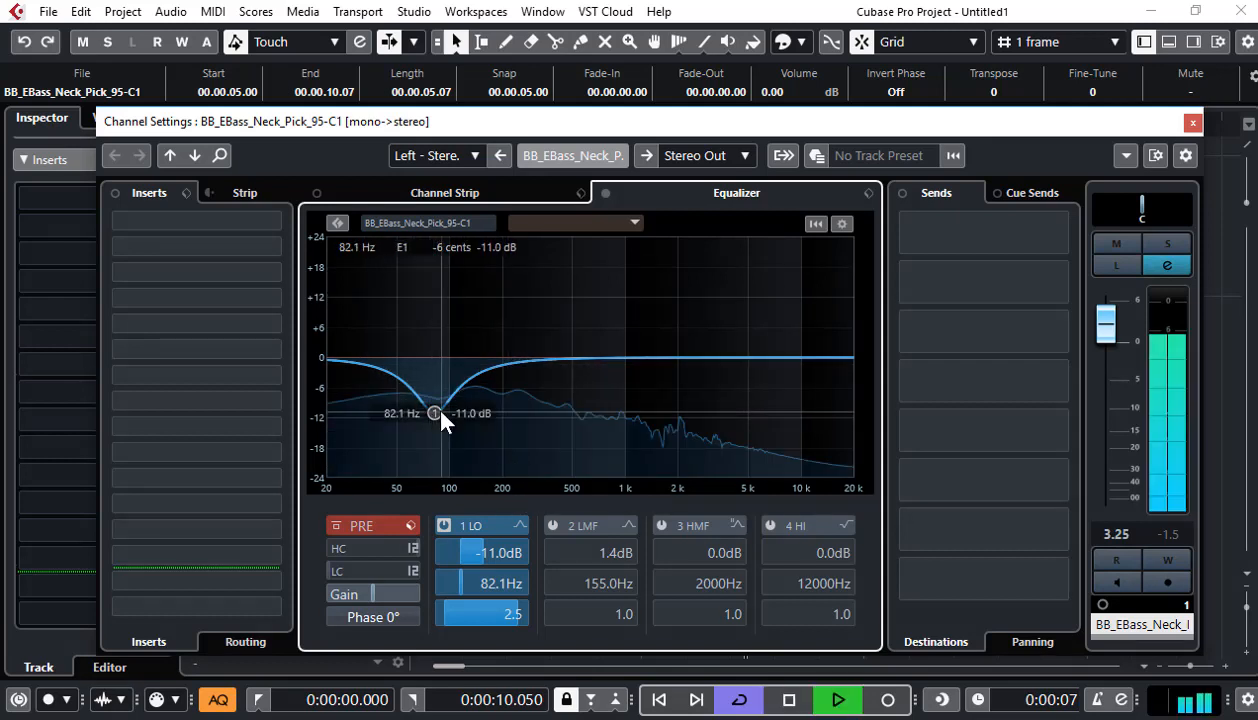
{"action": "mouse_move", "coordinate": [433, 414]}
{"action": "left_mouse_down"}
{"action": "mouse_move", "coordinate": [435, 383]}
{"action": "mouse_move", "coordinate": [430, 393]}
{"action": "left_mouse_up"}
{"action": "mouse_move", "coordinate": [516, 618]}
{"action": "left_mouse_down"}
{"action": "mouse_move", "coordinate": [494, 621]}
{"action": "mouse_move", "coordinate": [531, 623]}
{"action": "mouse_move", "coordinate": [514, 618]}
{"action": "left_mouse_up"}
{"action": "mouse_move", "coordinate": [430, 386]}
{"action": "left_mouse_down"}
{"action": "mouse_move", "coordinate": [428, 405]}
{"action": "mouse_move", "coordinate": [421, 394]}
{"action": "mouse_move", "coordinate": [435, 396]}
{"action": "left_mouse_up"}
{"action": "key", "text": "space"}
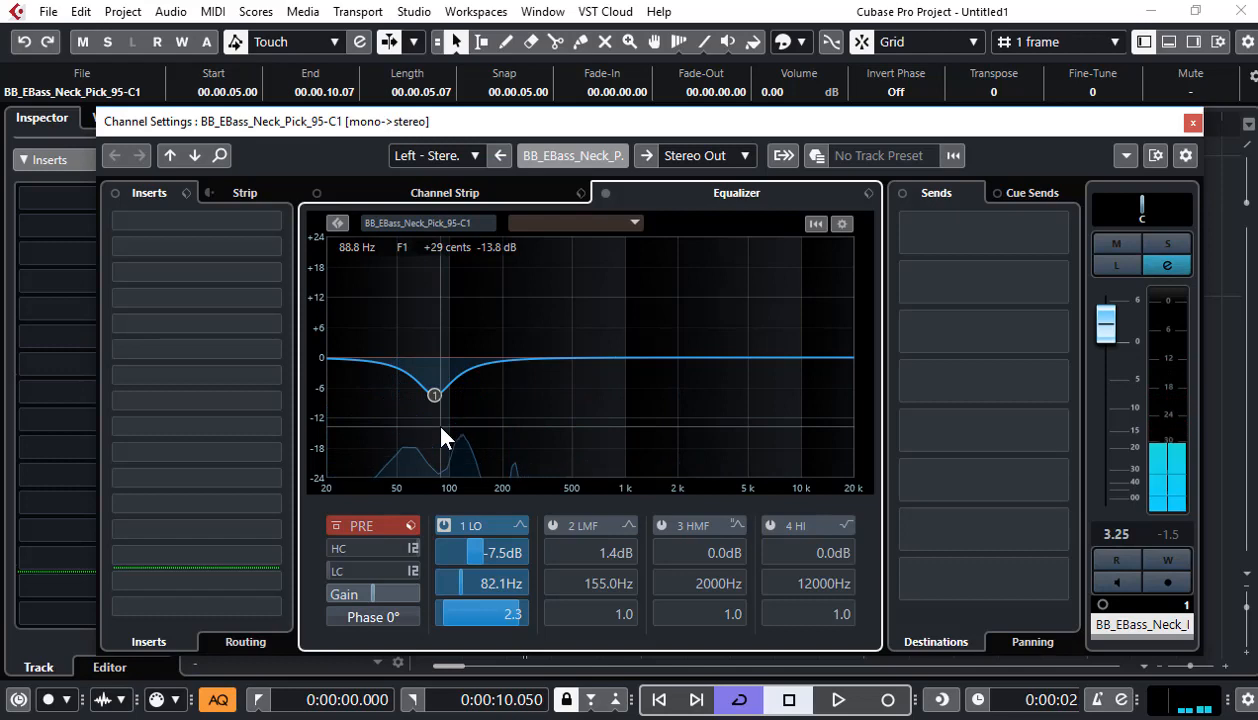
- Bypass EQ band 1 and re-enable it during playback to compare the bass without and with the cut
{"action": "left_click", "coordinate": [444, 524]}
{"action": "key", "text": "space"}
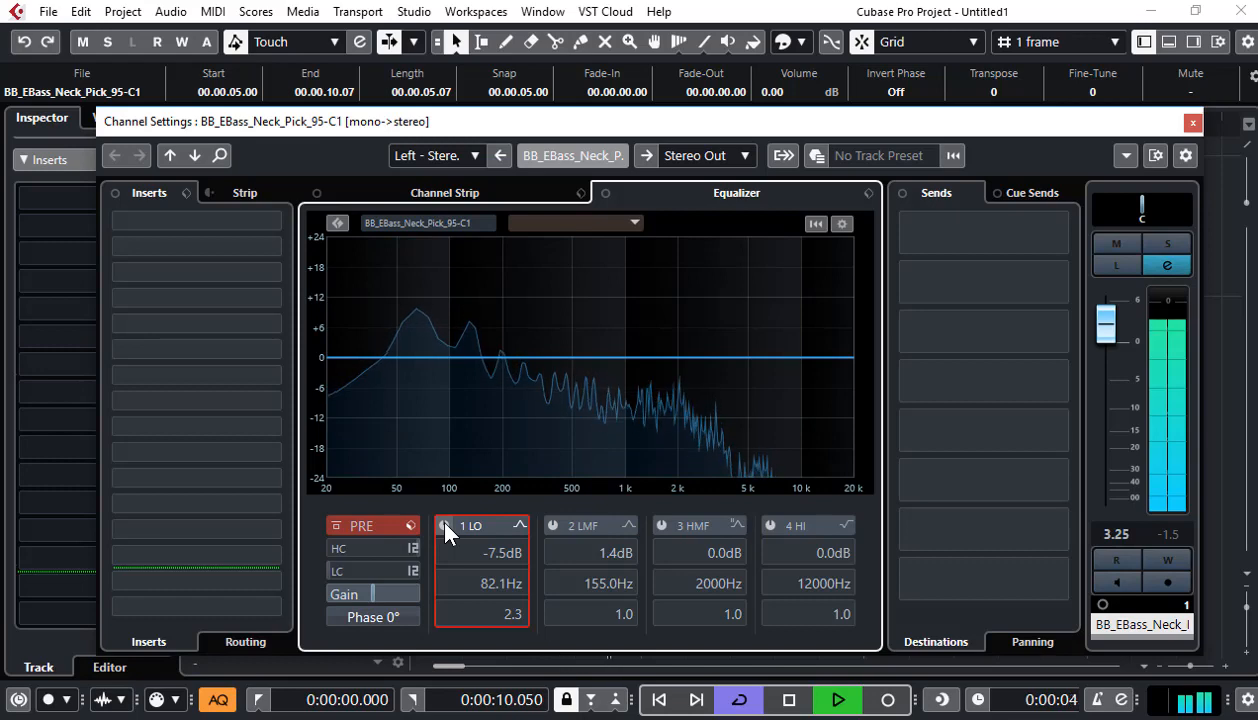
{"action": "left_click", "coordinate": [445, 524]}
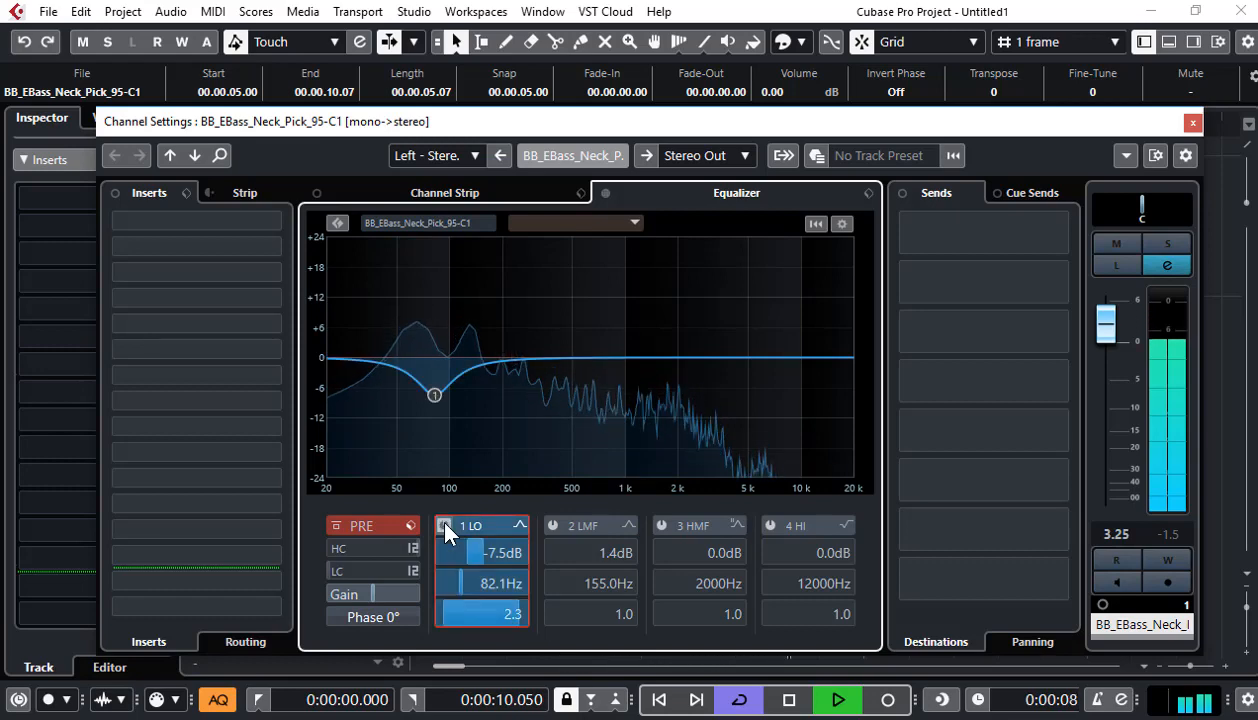
{"action": "key", "text": "space"}
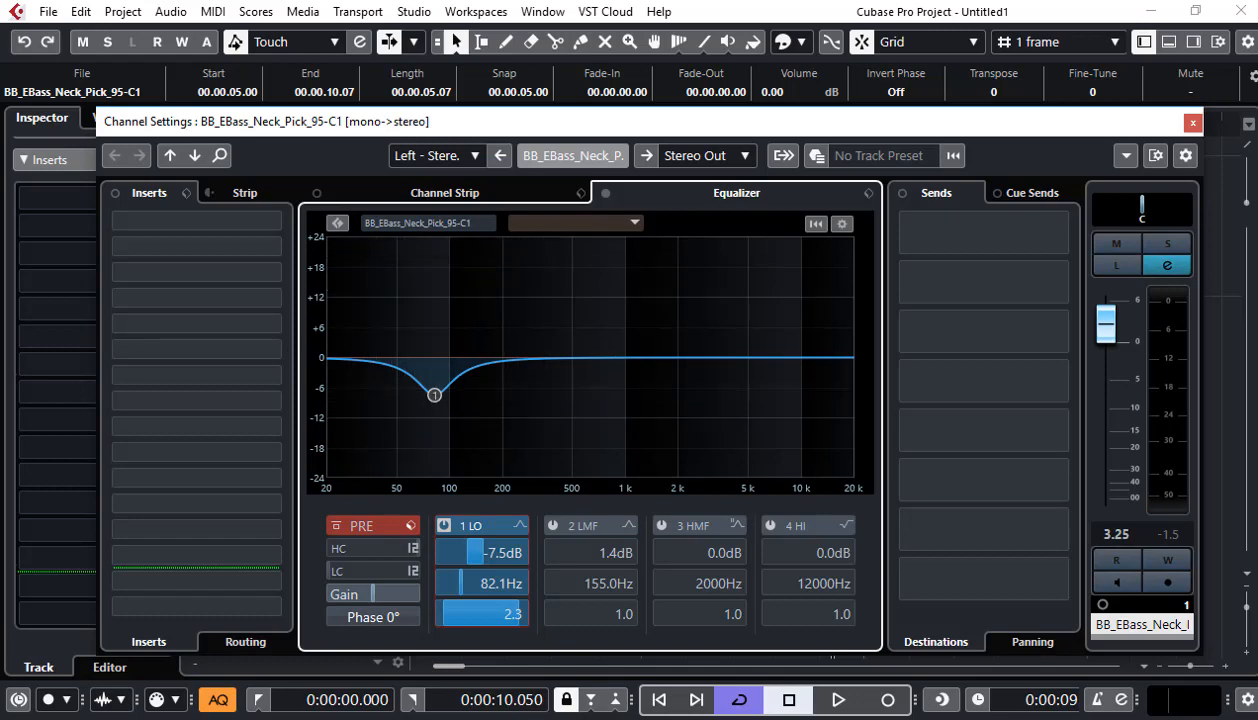
- Reopen the bass channel settings, try an EQ band 2 point of 0.2 dB at about 517.4 Hz, and disable it
{"action": "left_click", "coordinate": [1193, 123]}
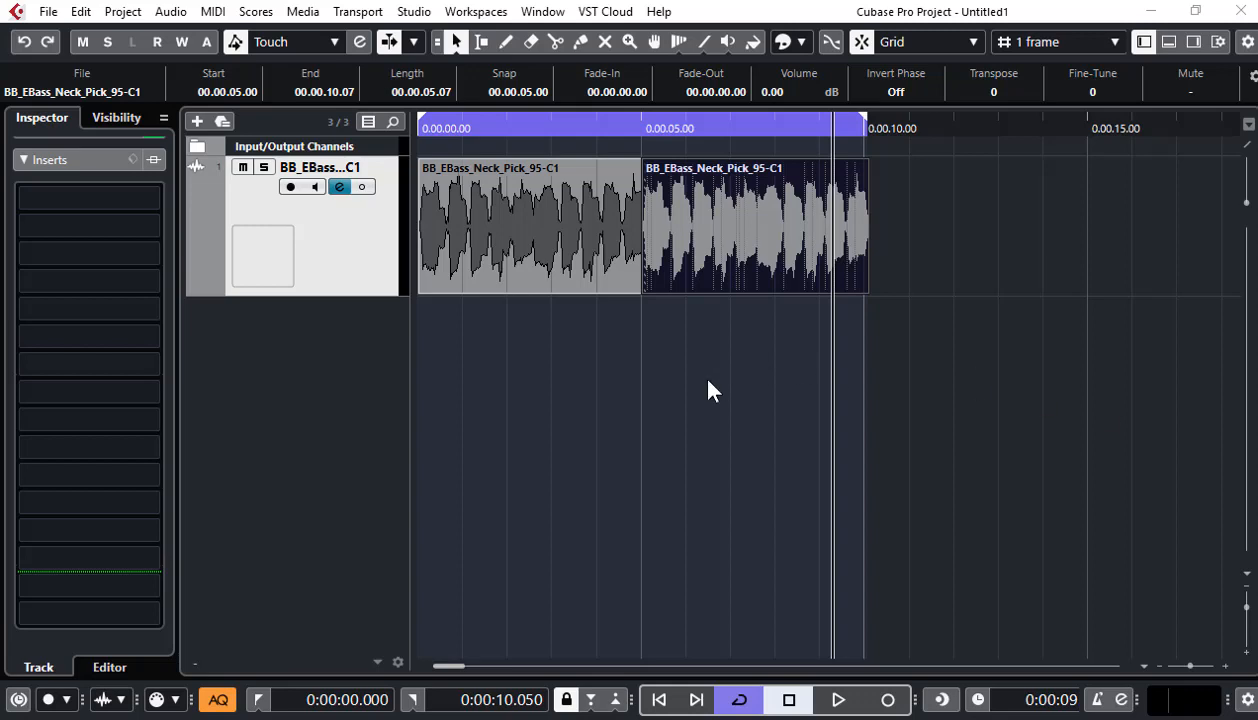
{"action": "left_click", "coordinate": [634, 438]}
{"action": "key", "text": "e"}
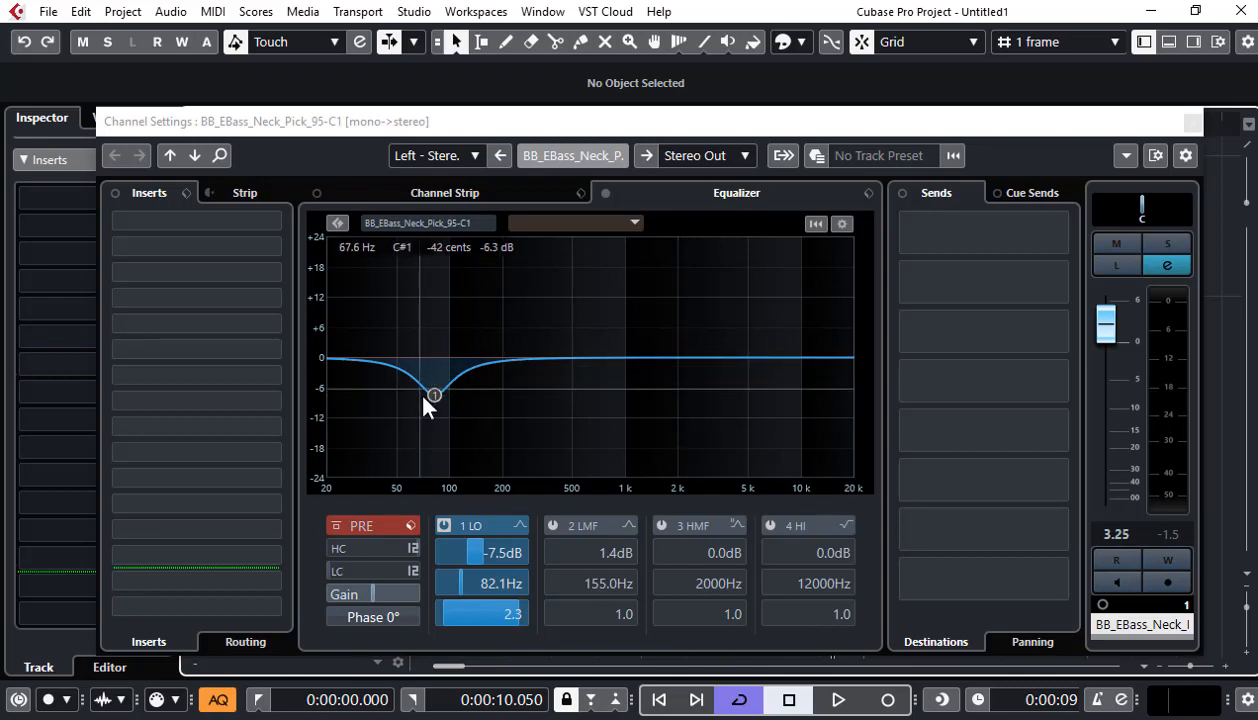
{"action": "mouse_move", "coordinate": [557, 357]}
{"action": "left_mouse_down"}
{"action": "mouse_move", "coordinate": [574, 308]}
{"action": "mouse_move", "coordinate": [576, 358]}
{"action": "left_mouse_up"}
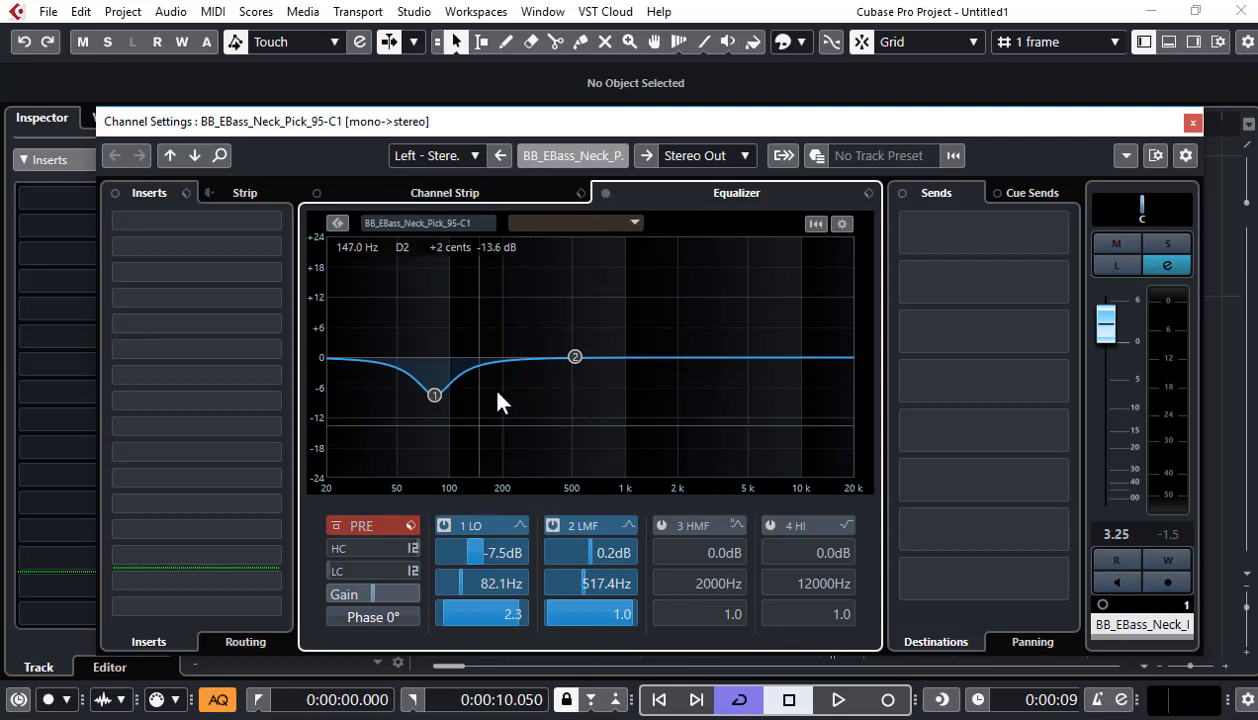
{"action": "left_click", "coordinate": [552, 525]}
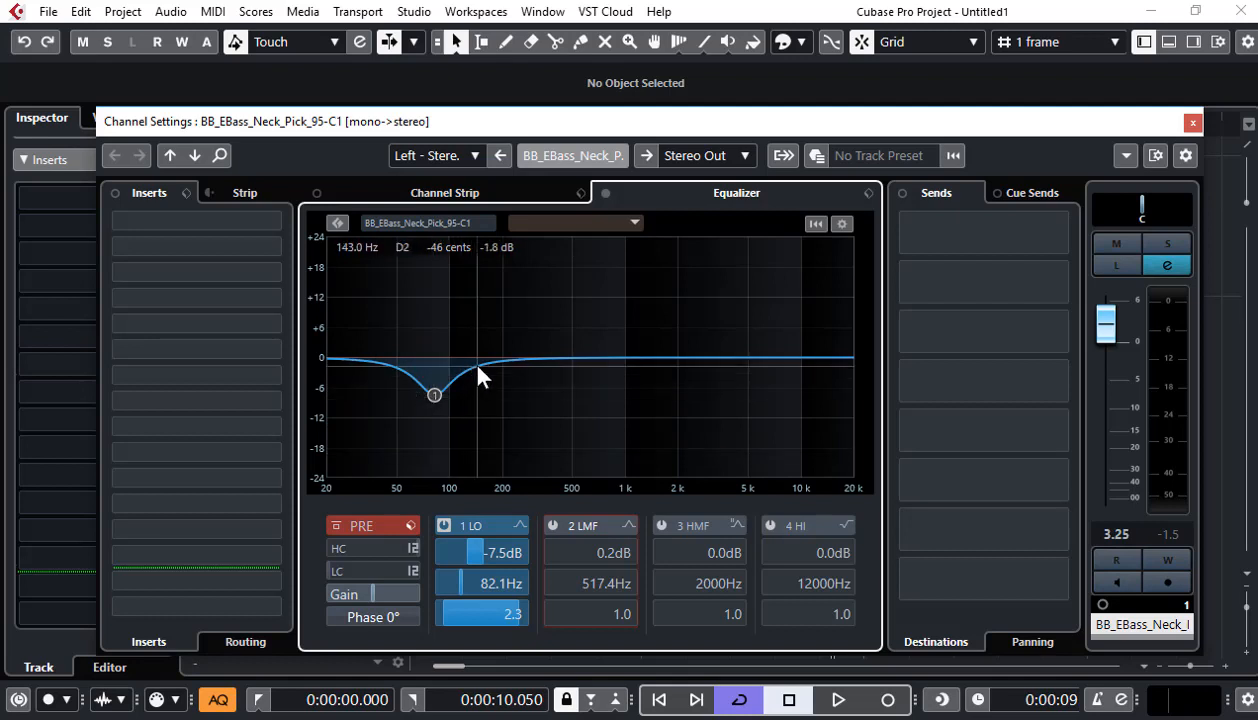
- Play the bass briefly with EQ band 1 off and again with it on, examining both spectra
{"action": "left_click", "coordinate": [444, 524]}
{"action": "key", "text": "space"}
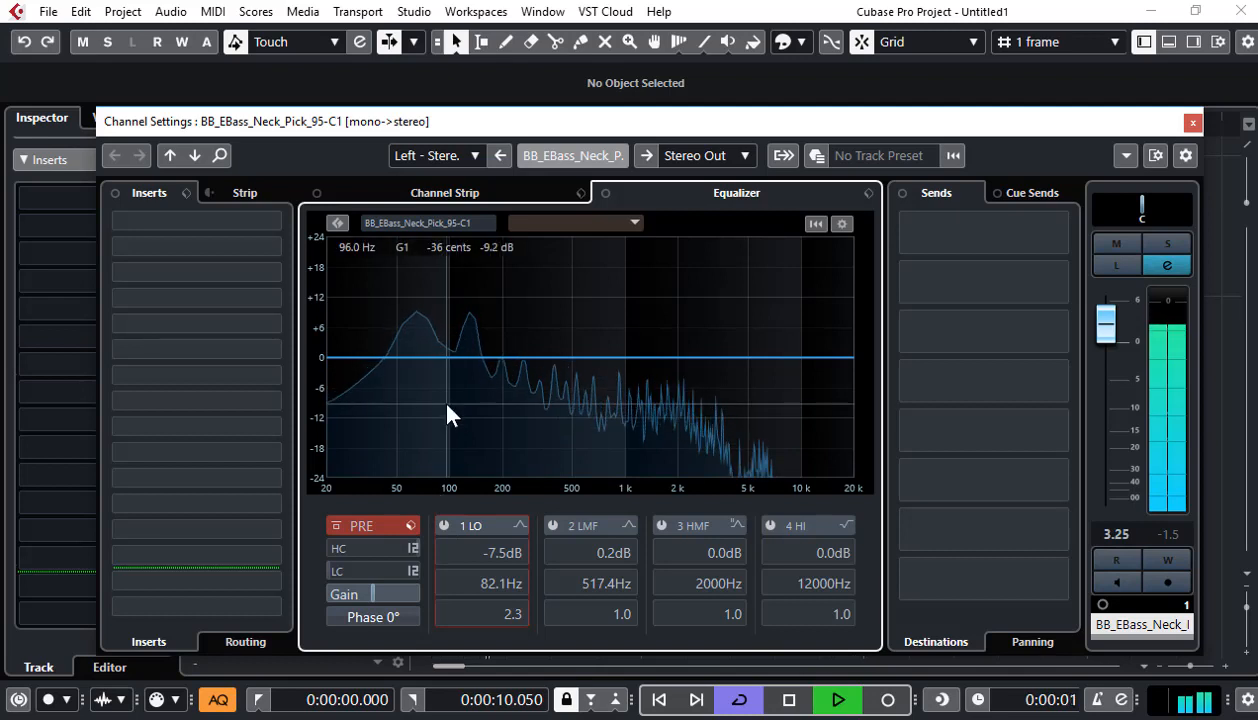
{"action": "key", "text": "space"}
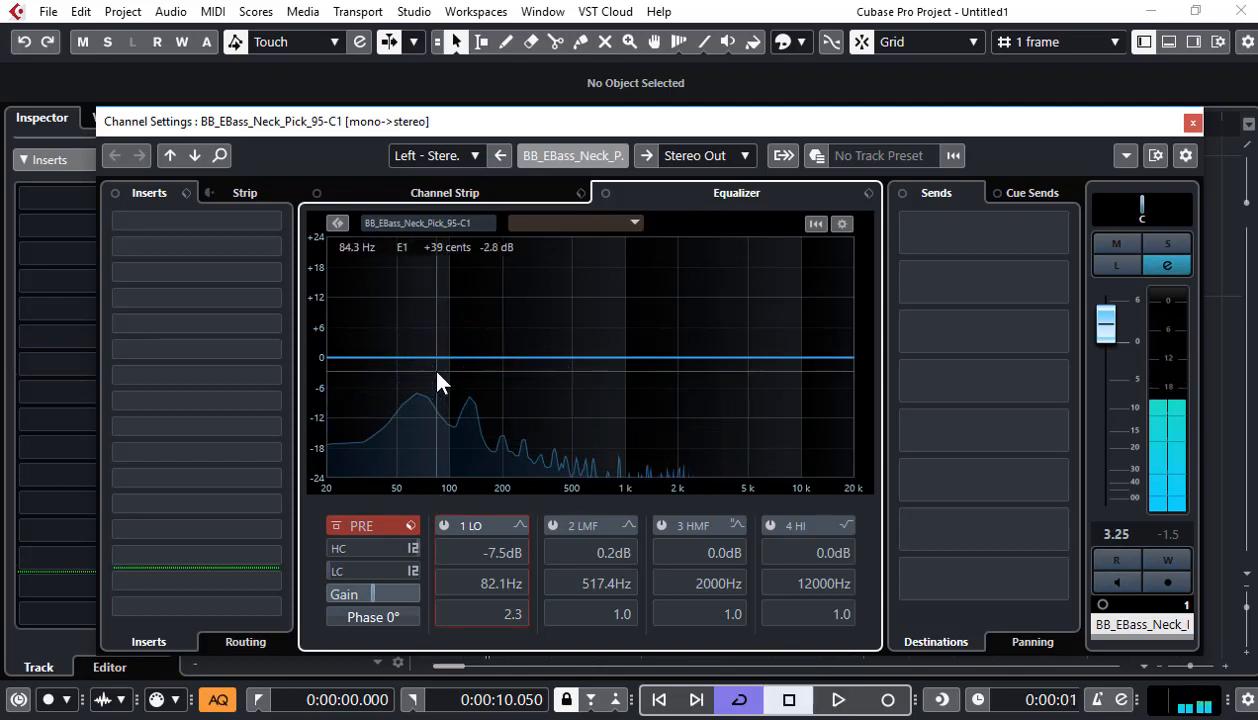
{"action": "left_click", "coordinate": [442, 524]}
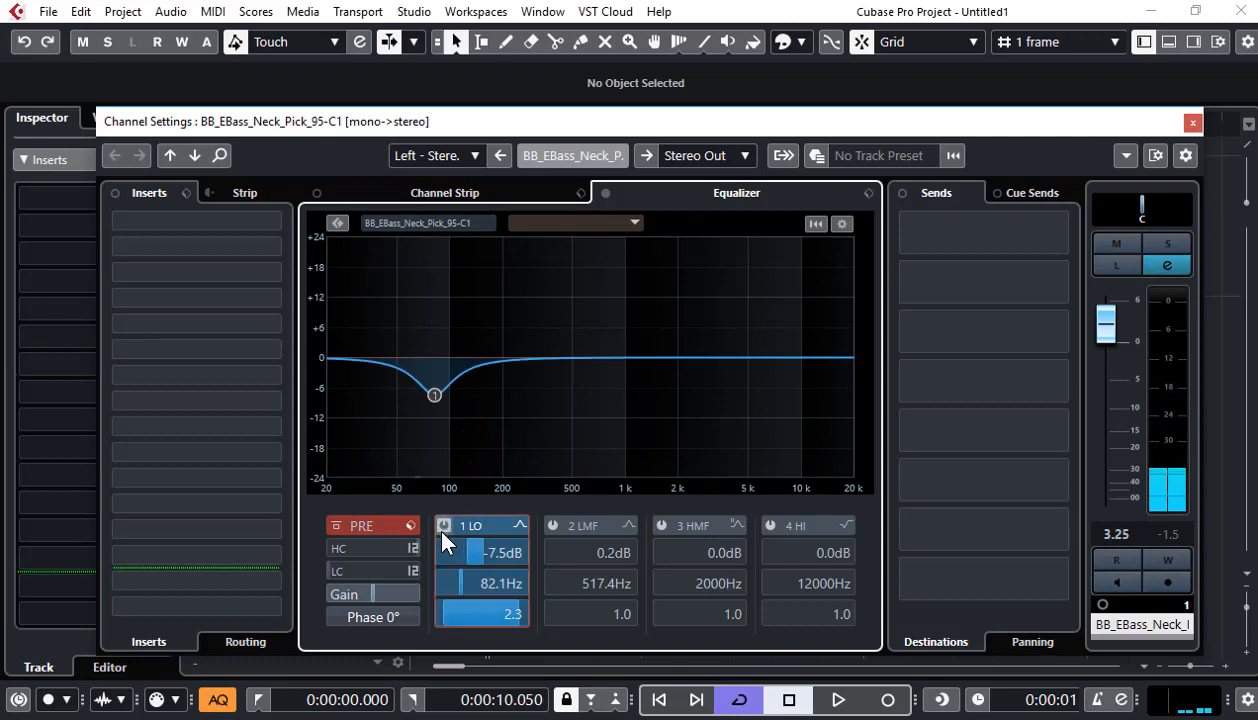
{"action": "key", "text": "space"}
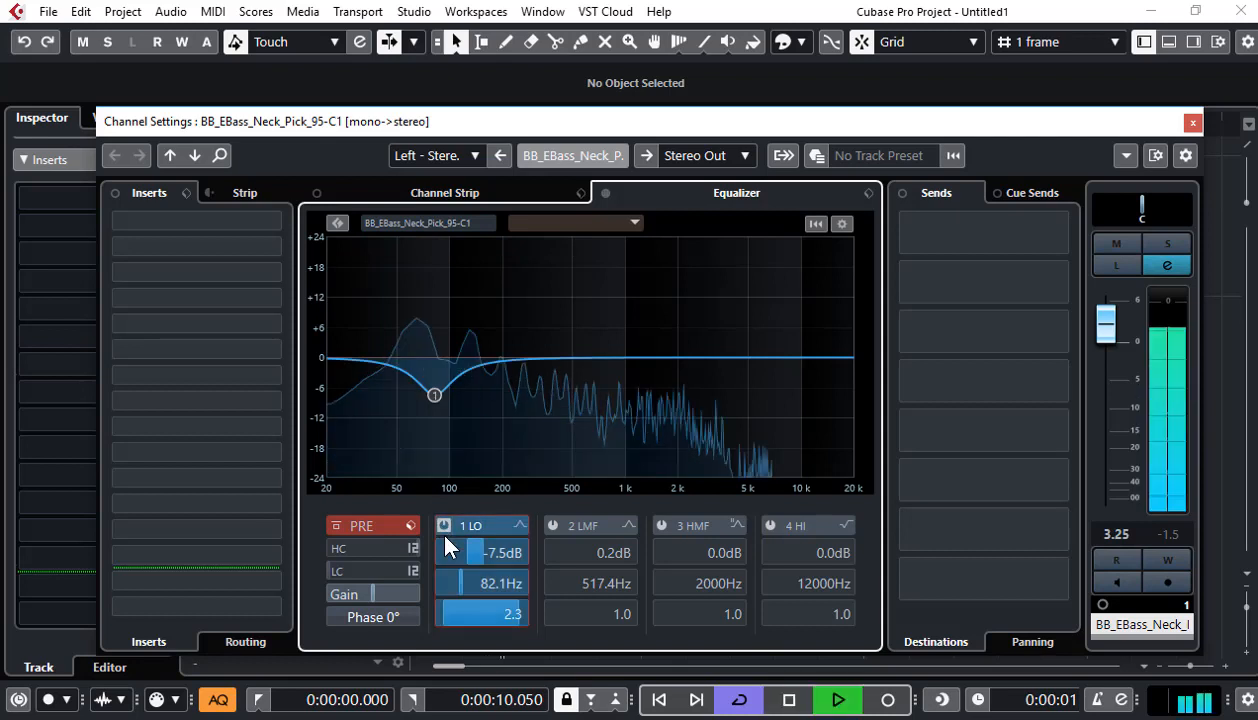
{"action": "key", "text": "space"}
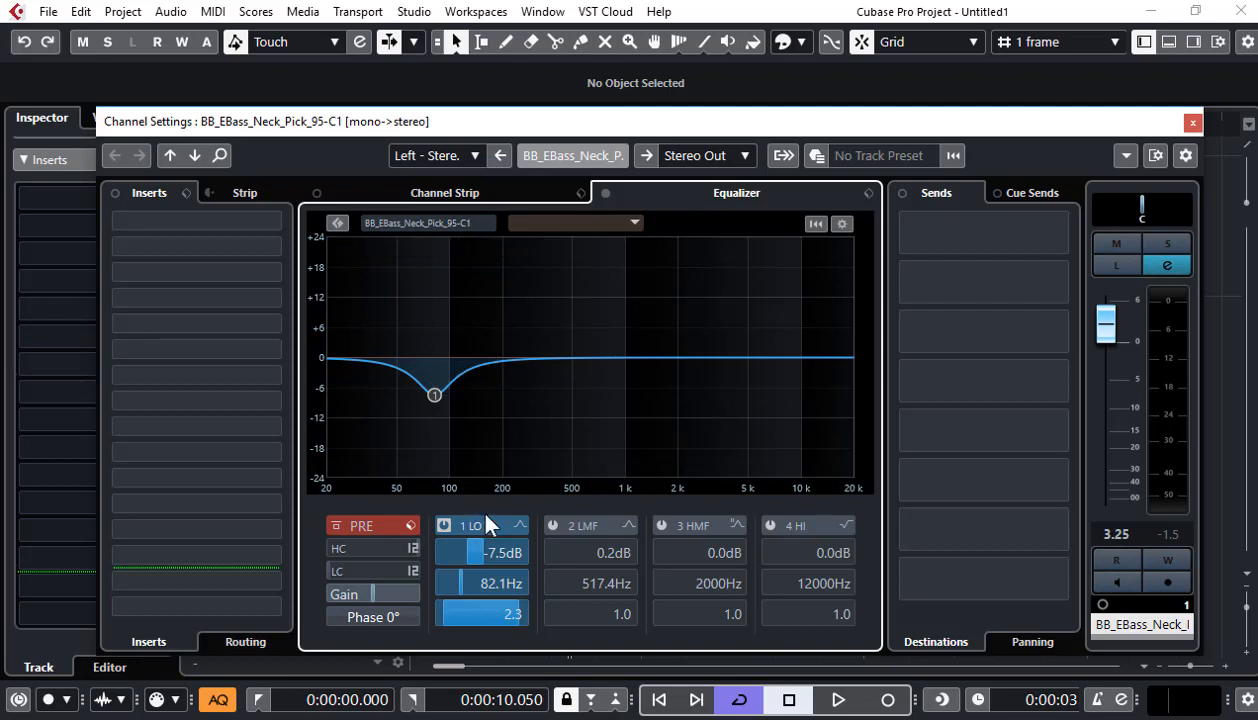
- Try a High Pass II filter on EQ band 1 at about 126 Hz
{"action": "left_click", "coordinate": [517, 524]}
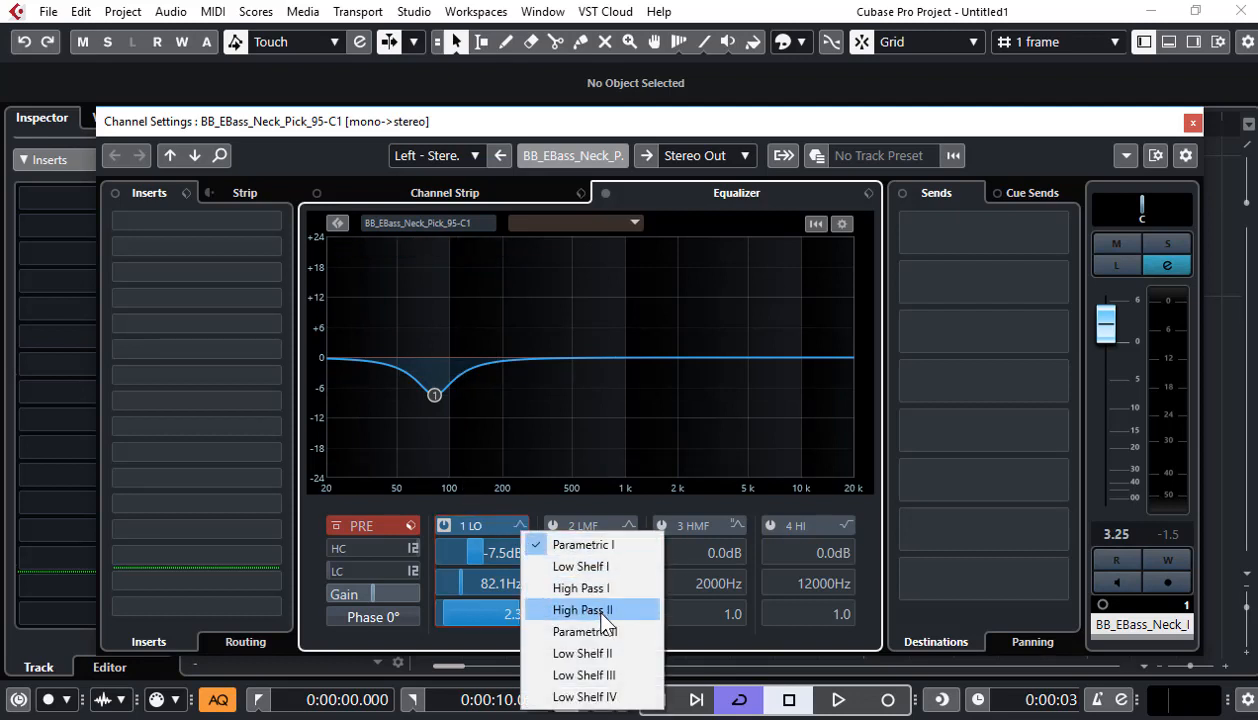
{"action": "left_click", "coordinate": [601, 613]}
{"action": "left_click_drag", "start_coordinate": [432, 395], "coordinate": [468, 472]}
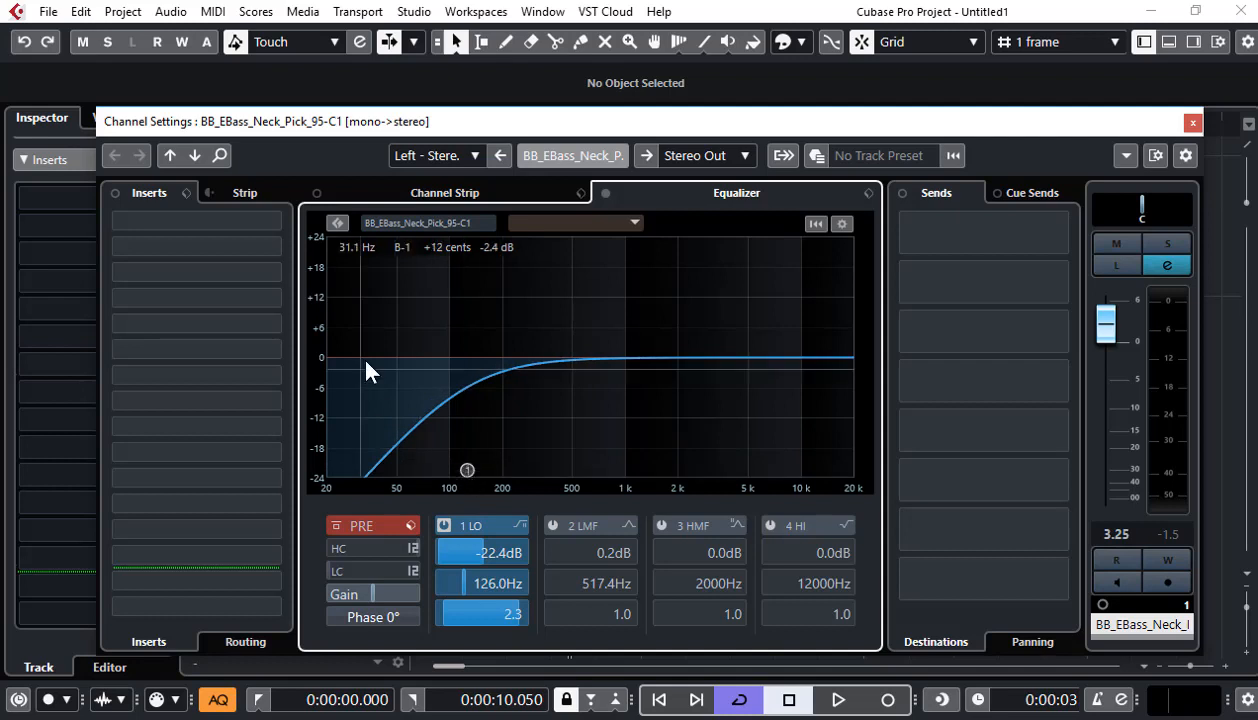
- Return EQ band 1 to the Parametric I shape, set it to about -7.5 dB at 88.8 Hz, and audition it
{"action": "left_click", "coordinate": [512, 533]}
{"action": "left_click", "coordinate": [565, 535]}
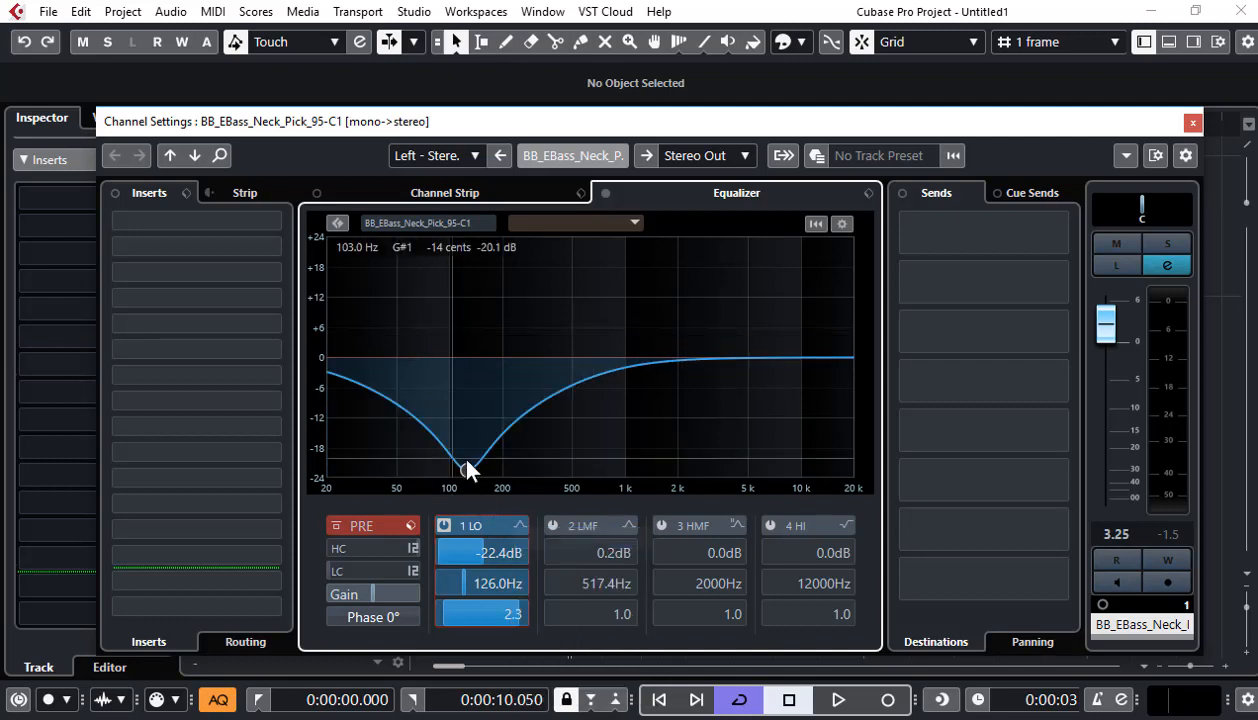
{"action": "left_click_drag", "start_coordinate": [464, 466], "coordinate": [440, 396]}
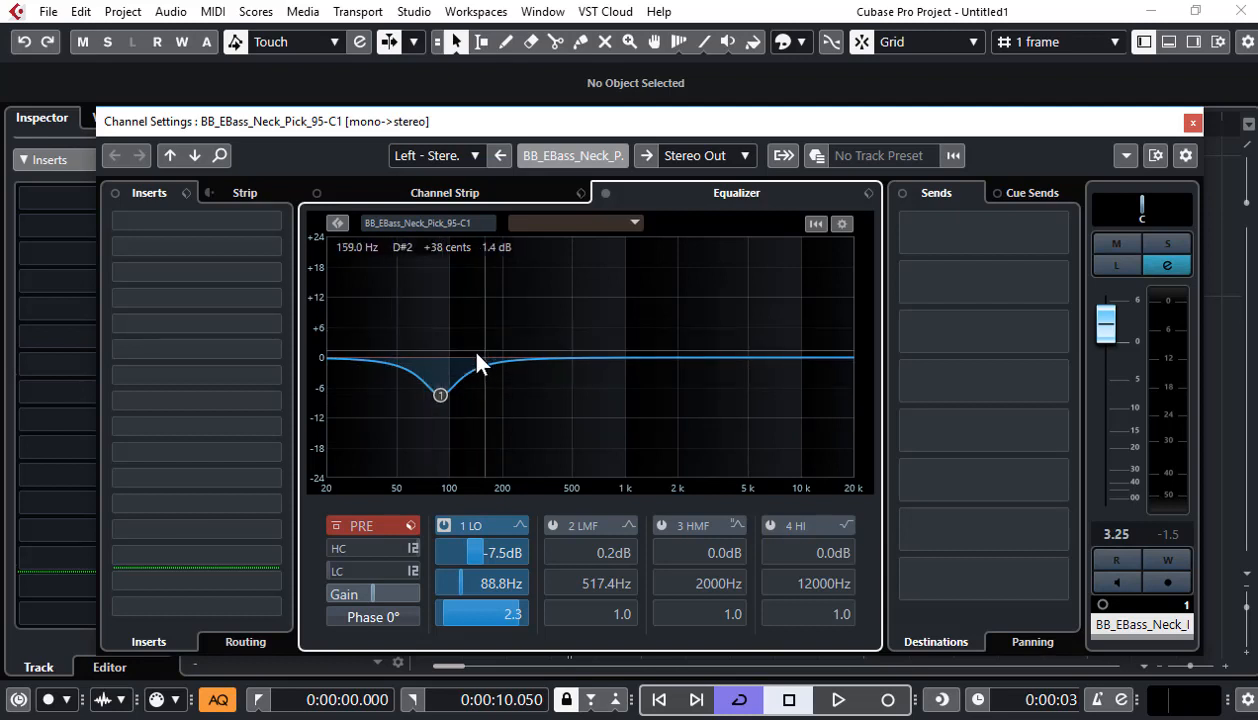
{"action": "key", "text": "space"}
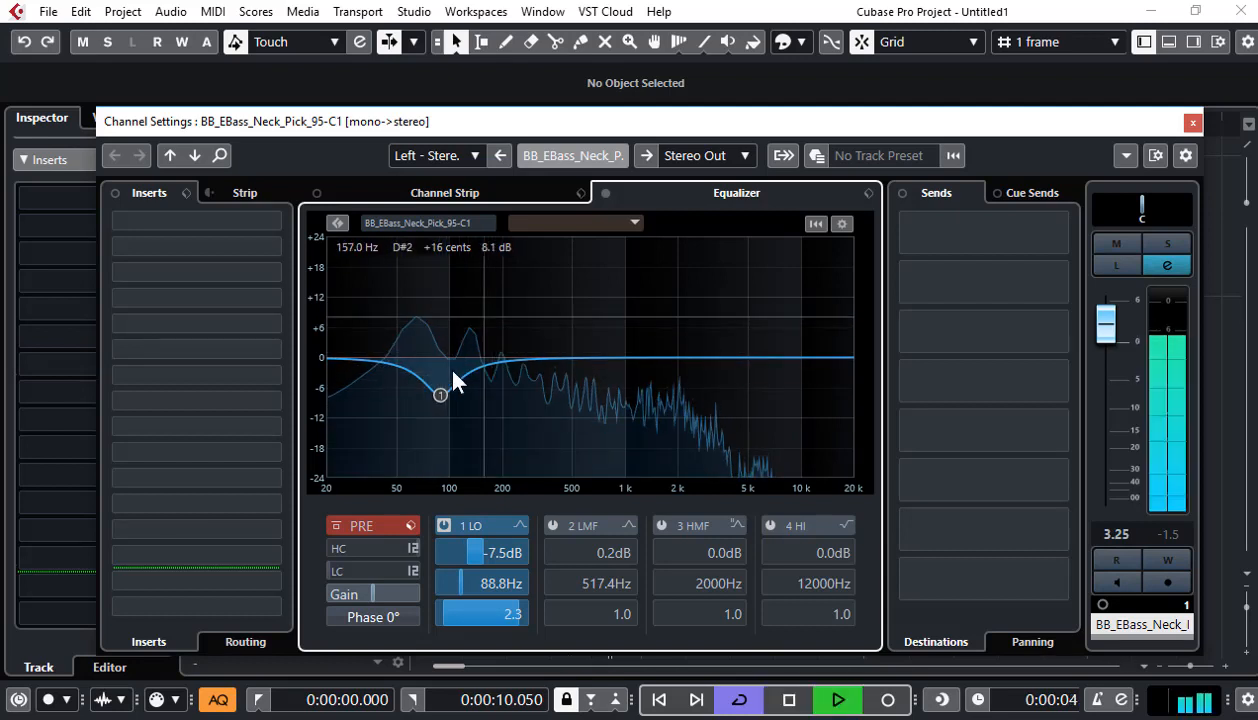
{"action": "key", "text": "space"}
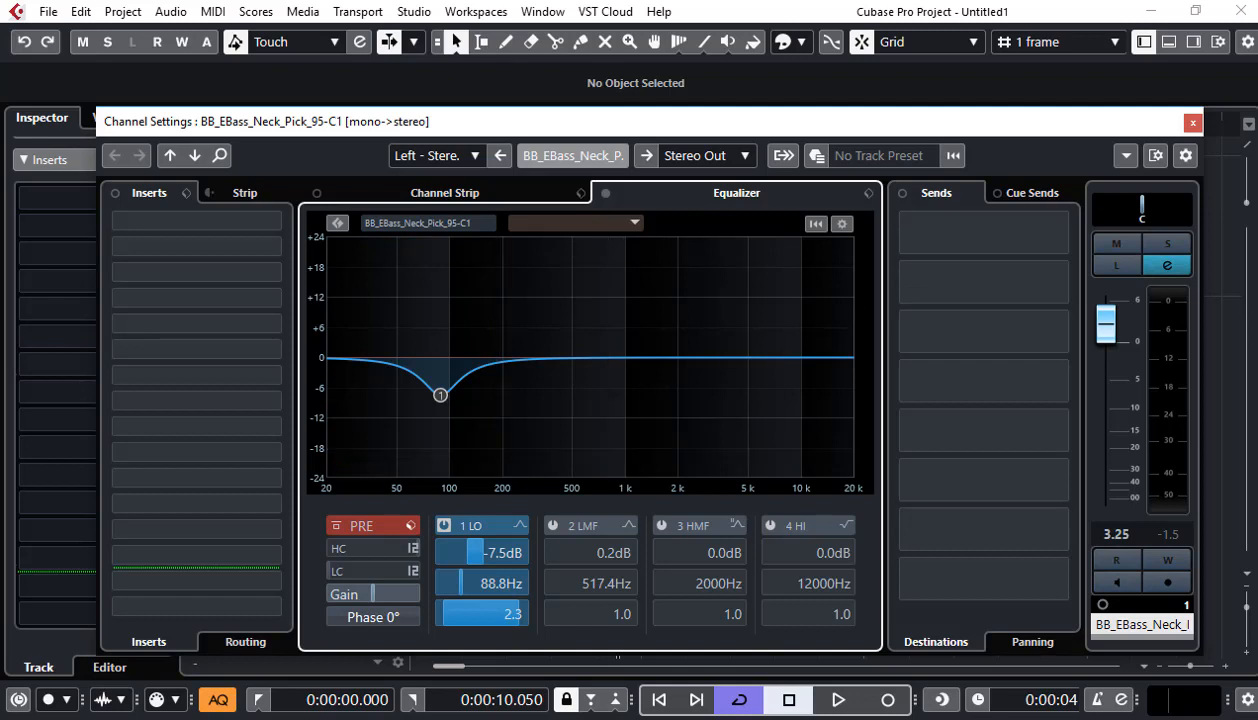
- Reopen the bass channel settings and add an EQ band 4 cut of about -1.2 dB at 7092 Hz, auditioning the high frequencies
{"action": "key", "text": "ctrl+w"}
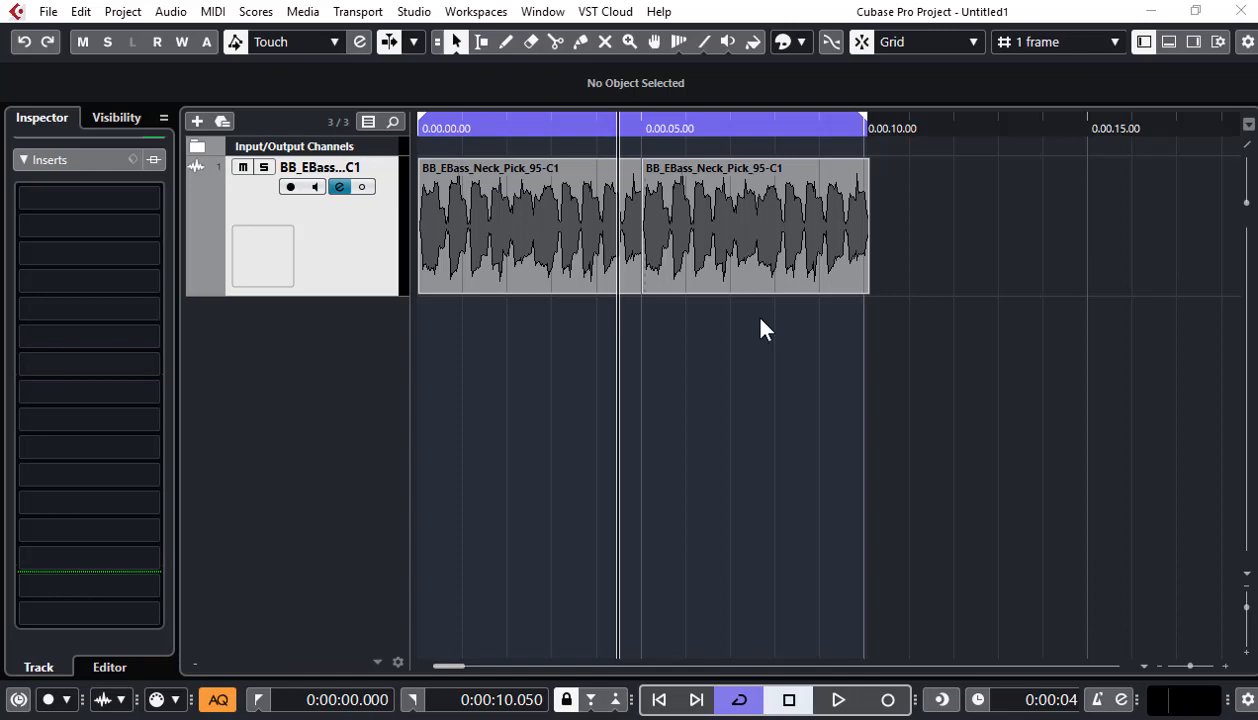
{"action": "left_click", "coordinate": [339, 187]}
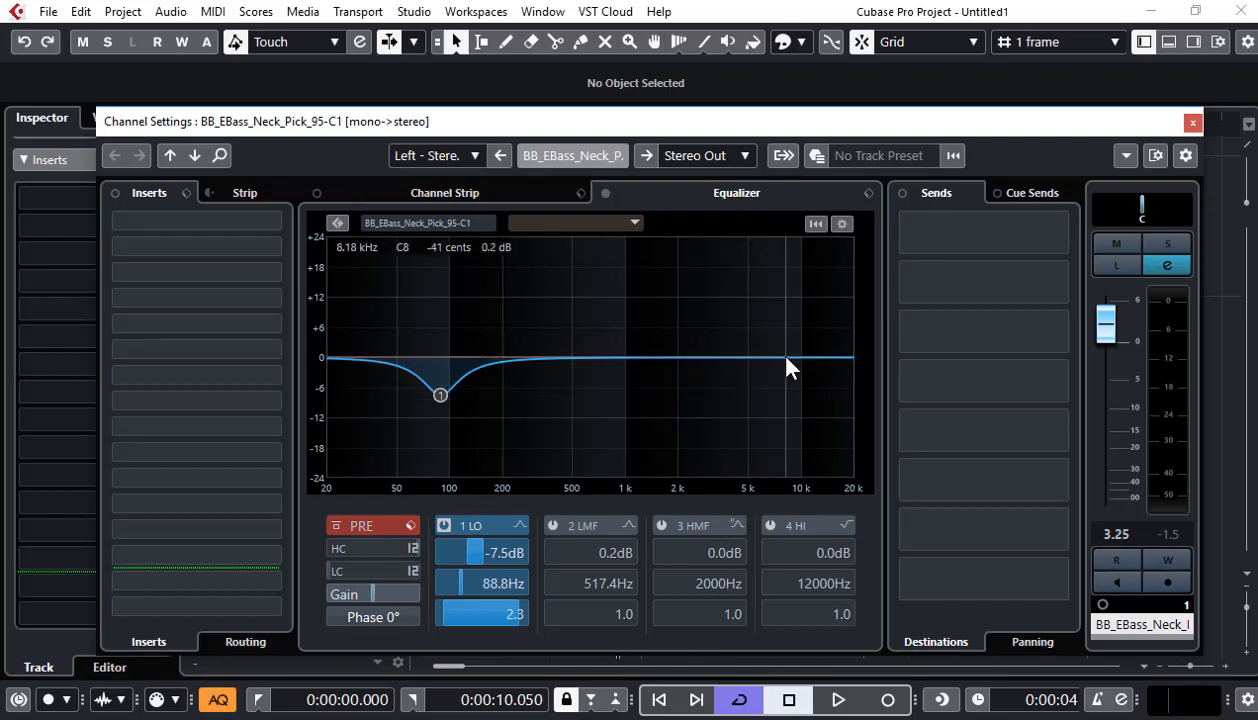
{"action": "left_click", "coordinate": [786, 357]}
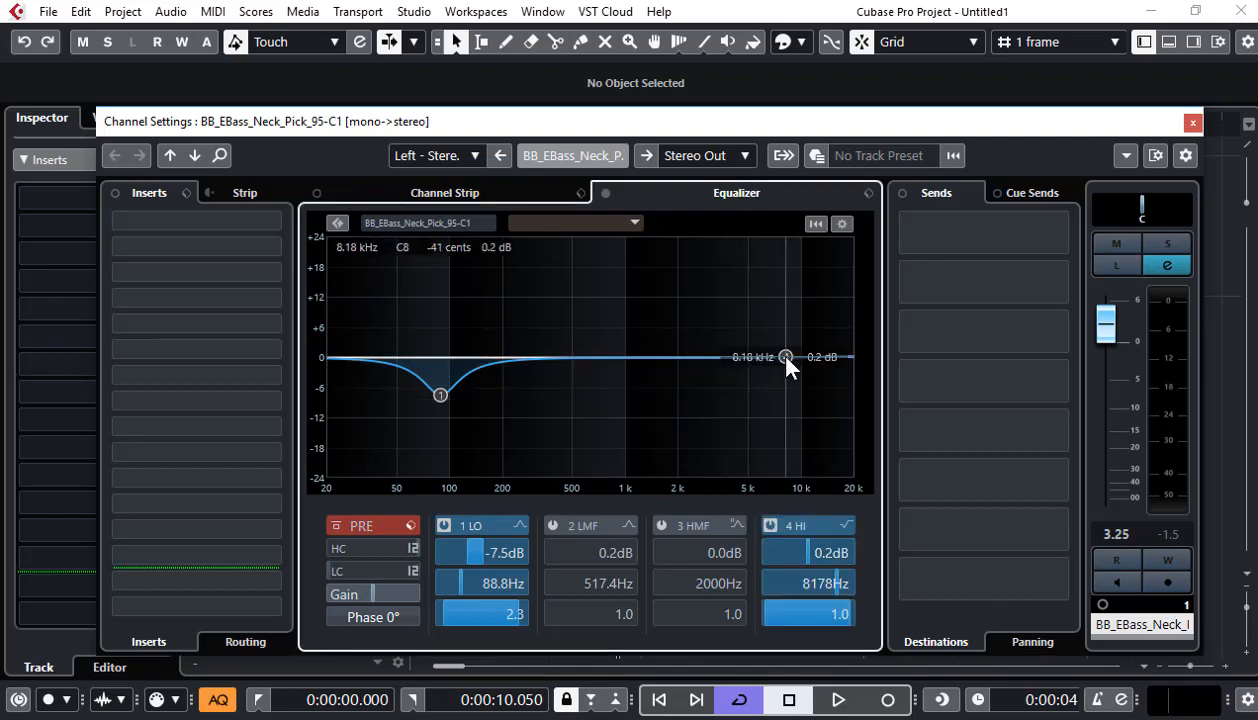
{"action": "key", "text": "space"}
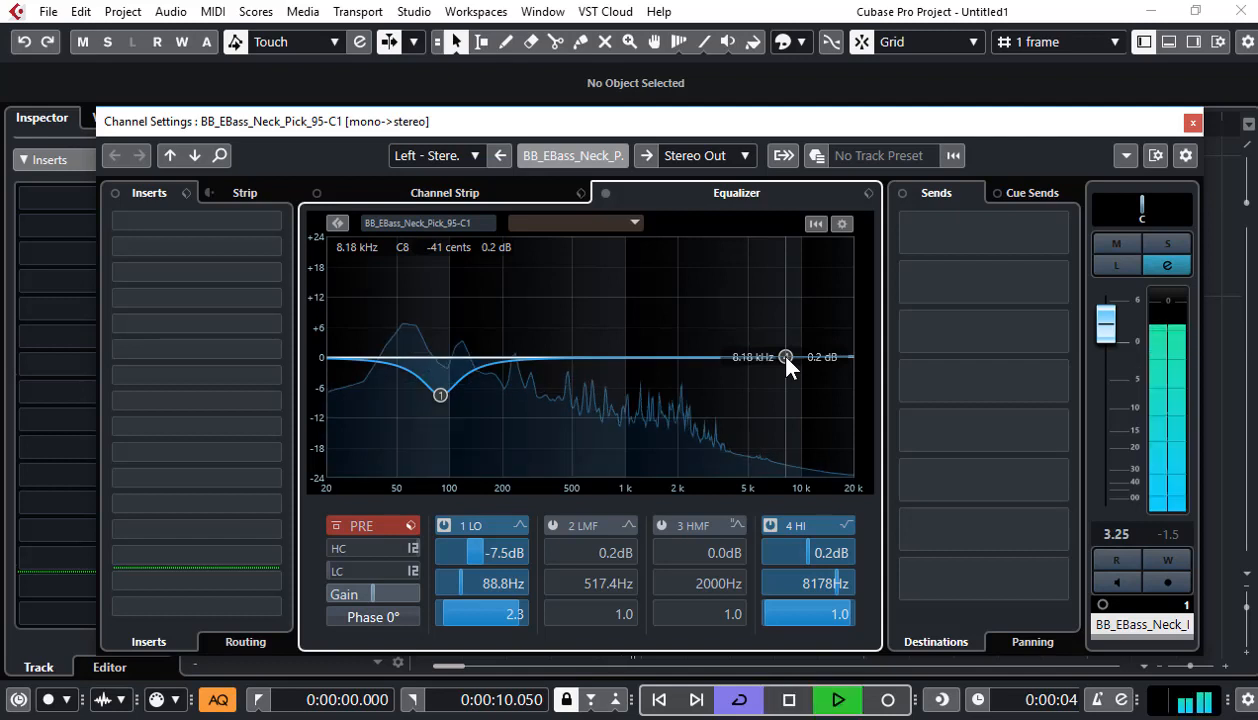
{"action": "mouse_move", "coordinate": [786, 360]}
{"action": "left_mouse_down"}
{"action": "mouse_move", "coordinate": [764, 303]}
{"action": "mouse_move", "coordinate": [681, 268]}
{"action": "mouse_move", "coordinate": [572, 263]}
{"action": "mouse_move", "coordinate": [684, 289]}
{"action": "mouse_move", "coordinate": [768, 372]}
{"action": "mouse_move", "coordinate": [752, 470]}
{"action": "mouse_move", "coordinate": [697, 486]}
{"action": "mouse_move", "coordinate": [790, 364]}
{"action": "left_mouse_up"}
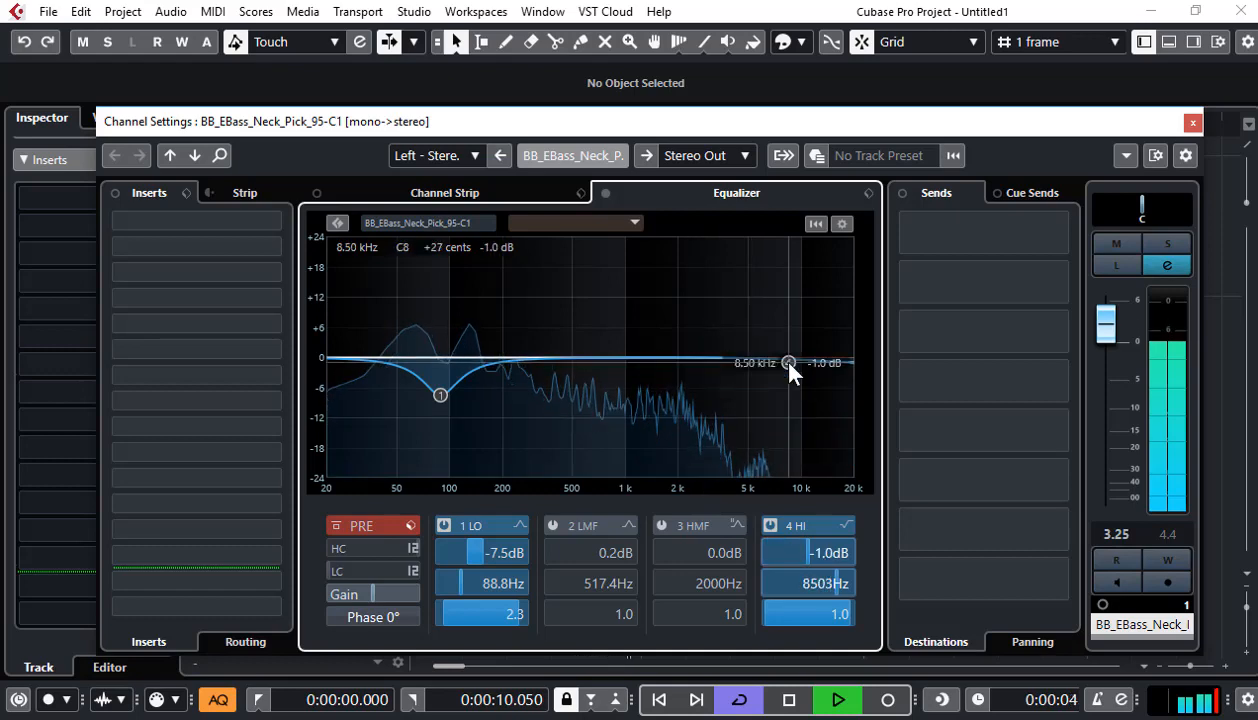
{"action": "key", "text": "space"}
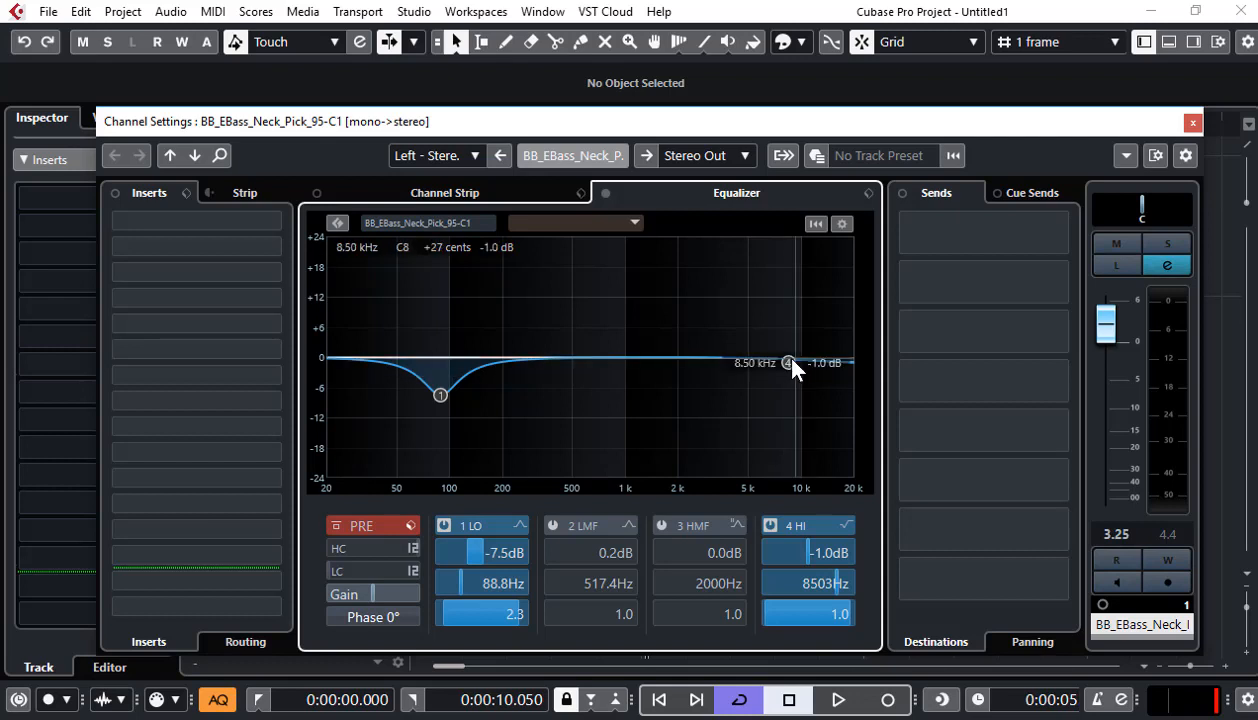
{"action": "left_click_drag", "start_coordinate": [790, 362], "coordinate": [776, 366]}
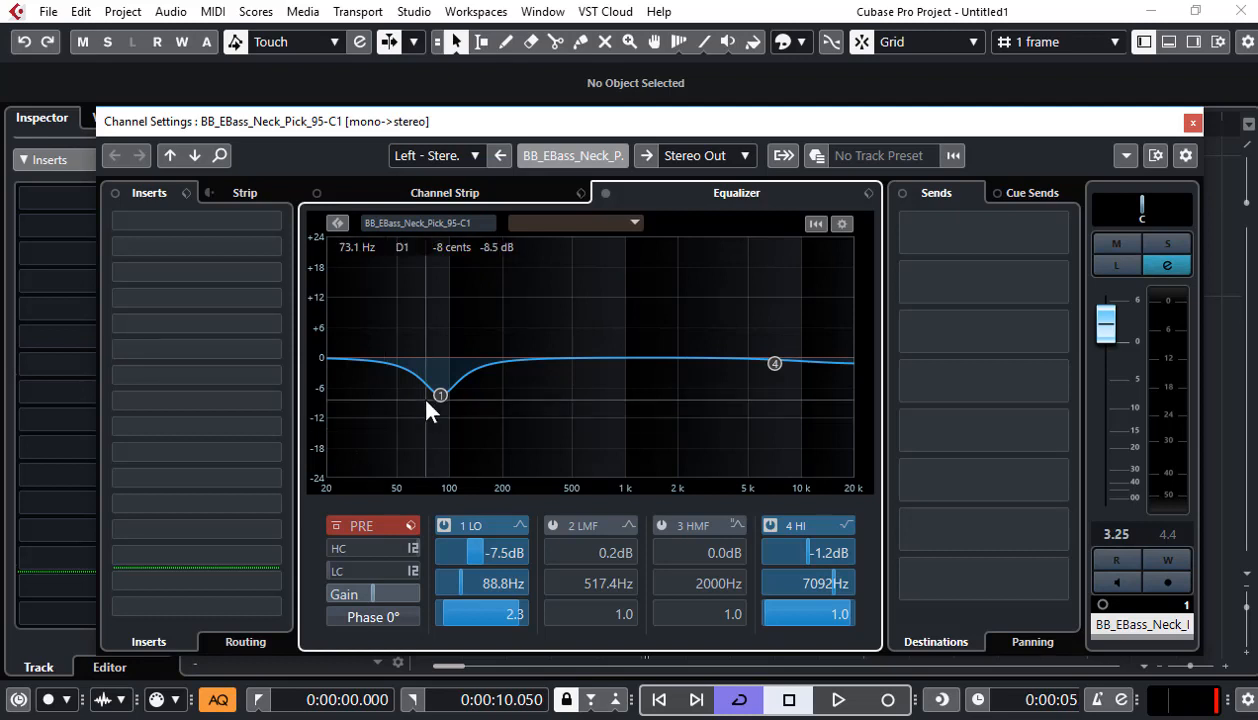
- Reposition the channel settings window, examine the frequency chart image Tabel Frekuensi NEW.jpg, and return to the Cubase equalizer
{"action": "left_click_drag", "start_coordinate": [809, 120], "coordinate": [780, 103]}
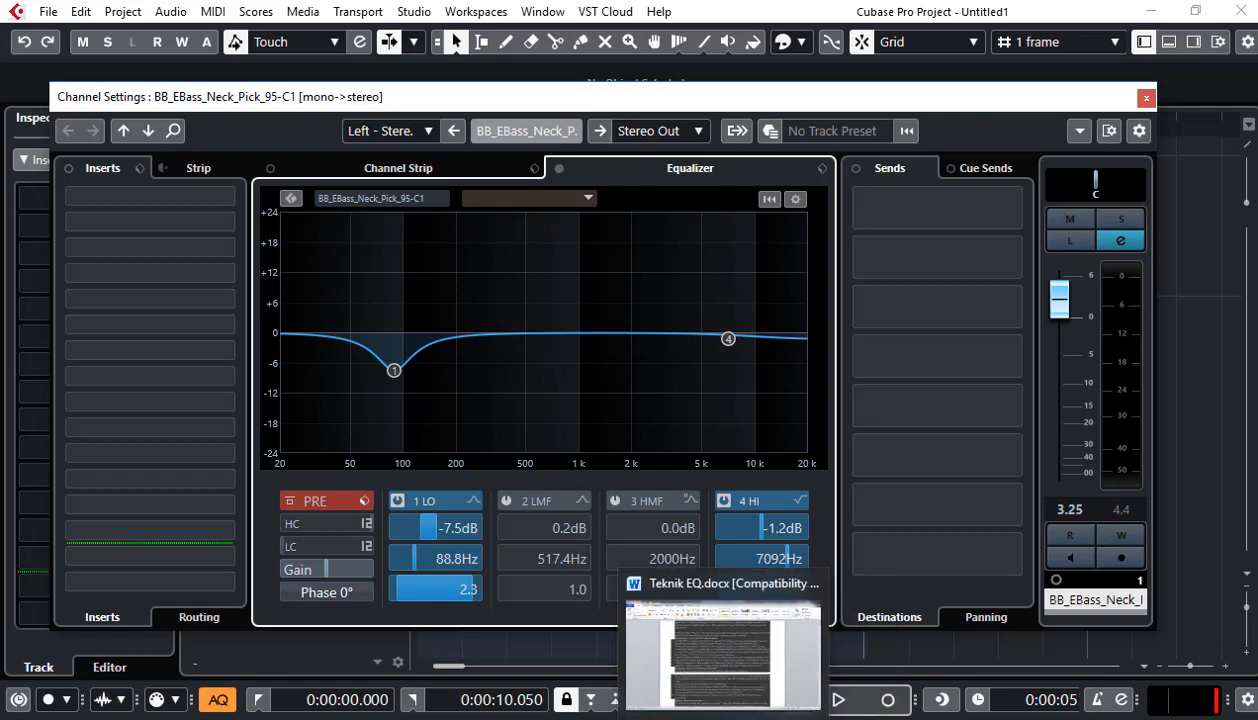
{"action": "left_click", "coordinate": [730, 718]}
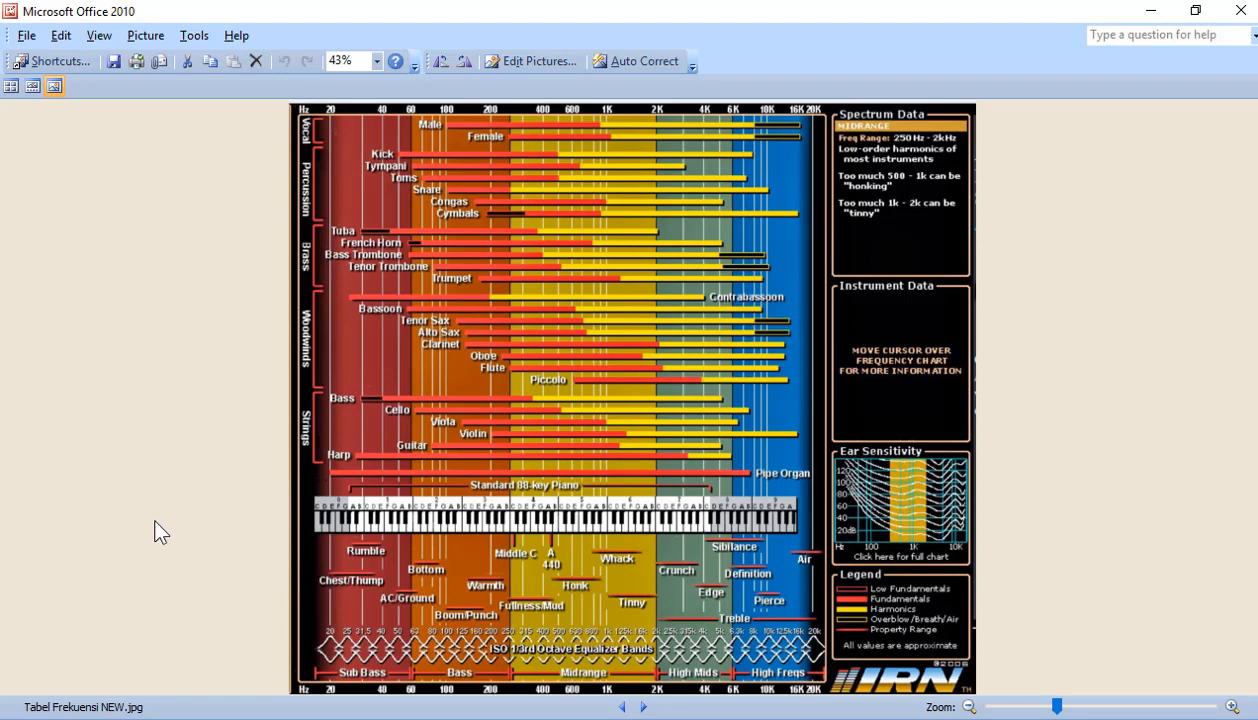
{"action": "left_click", "coordinate": [1151, 10]}
{"action": "key", "text": "alt+Tab"}
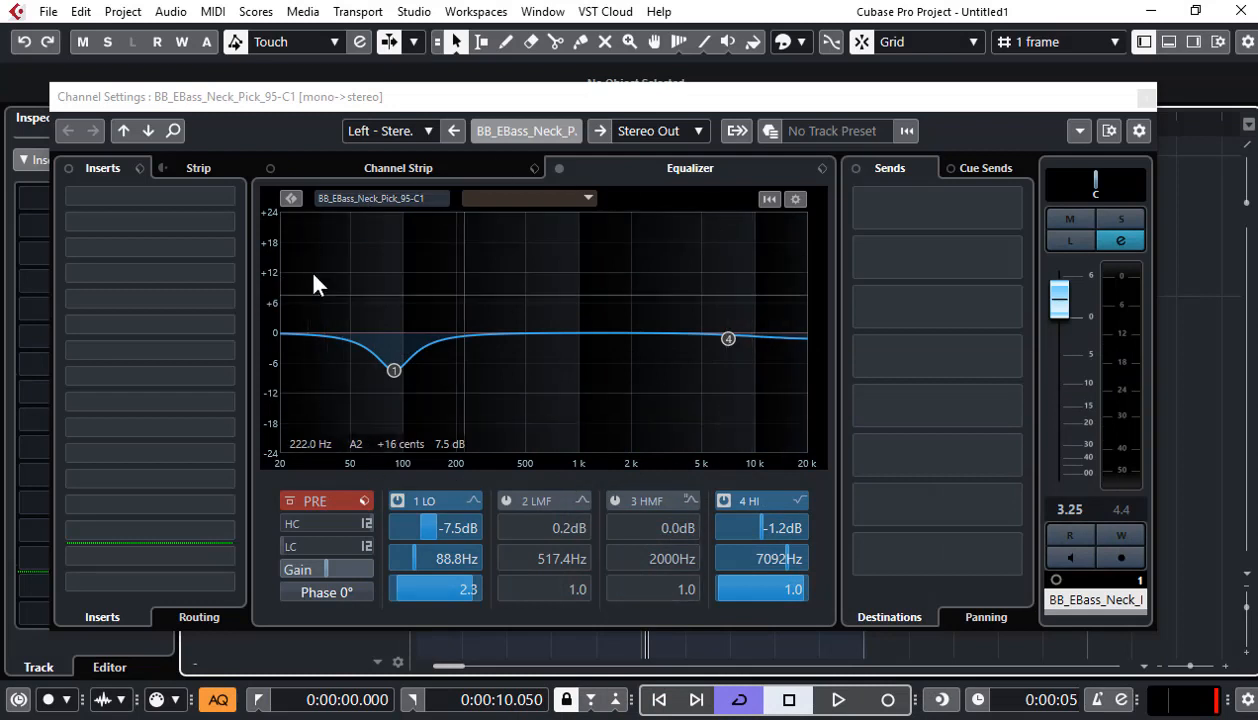
- Load FabFilter Pro-Q 2 into the bass channel's second insert slot
{"action": "left_click", "coordinate": [150, 224]}
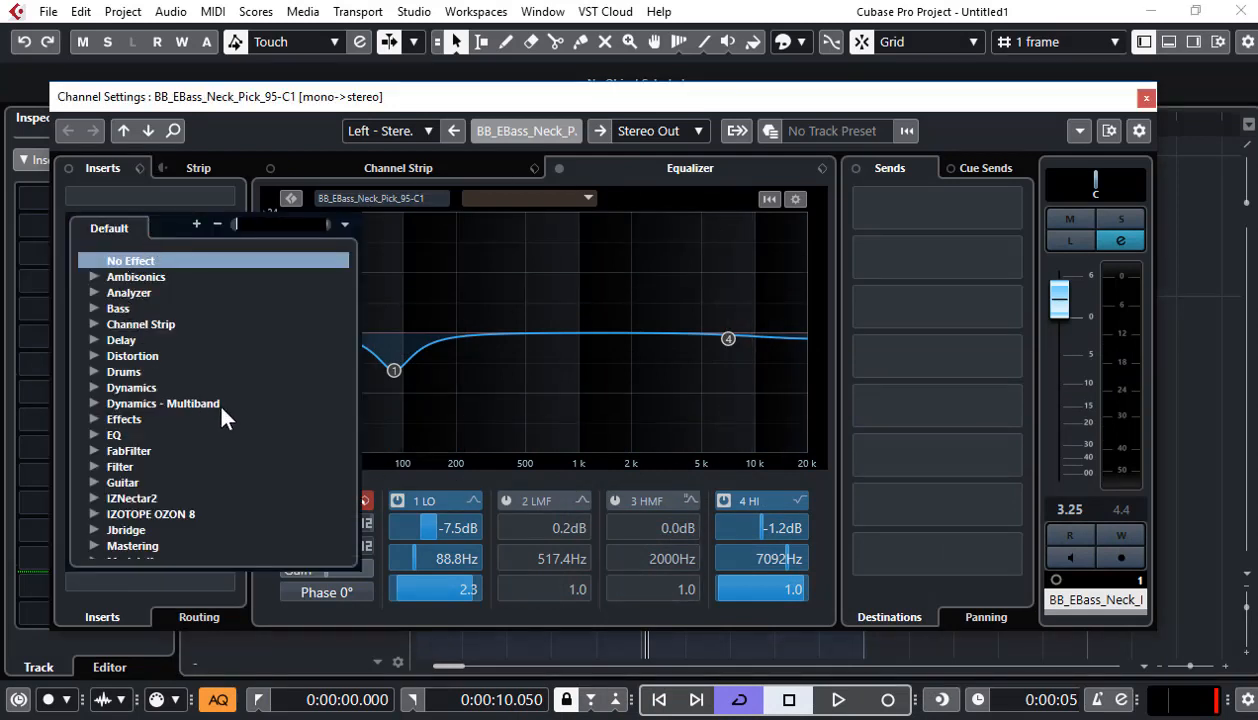
{"action": "left_click", "coordinate": [96, 450]}
{"action": "scroll", "coordinate": [198, 504], "scroll_direction": "down", "scroll_amount": 2}
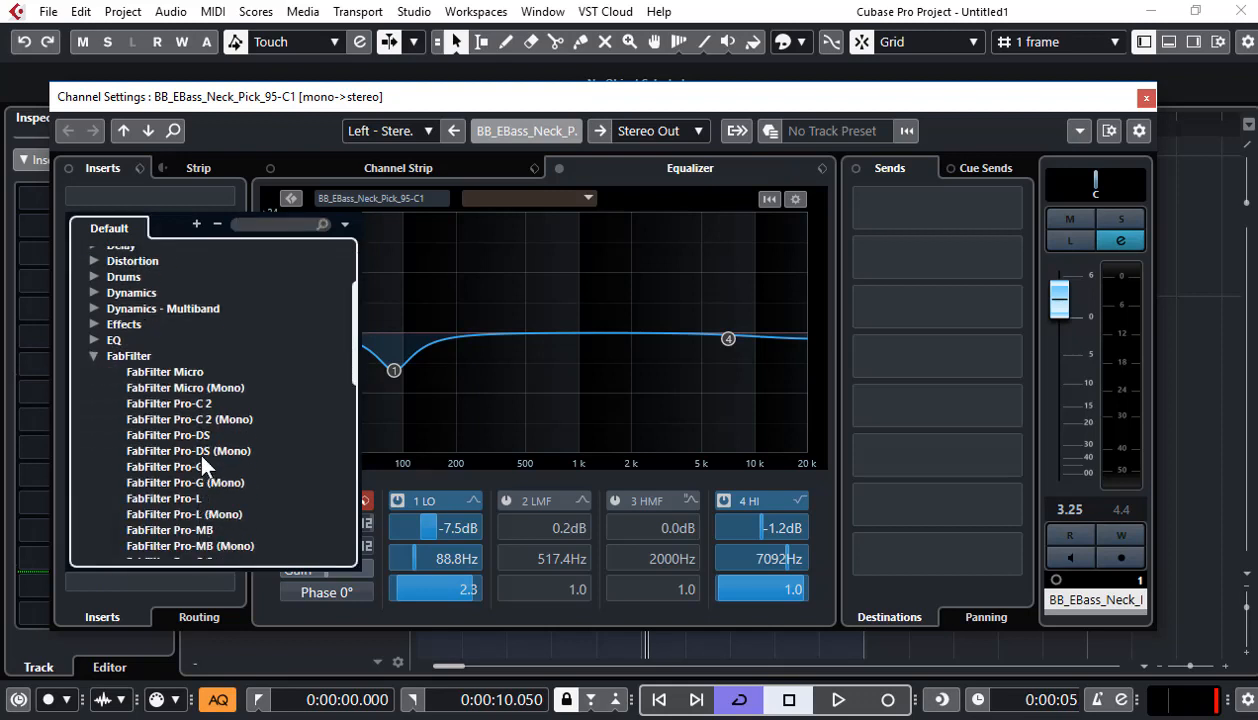
{"action": "scroll", "coordinate": [256, 484], "scroll_direction": "down", "scroll_amount": 3}
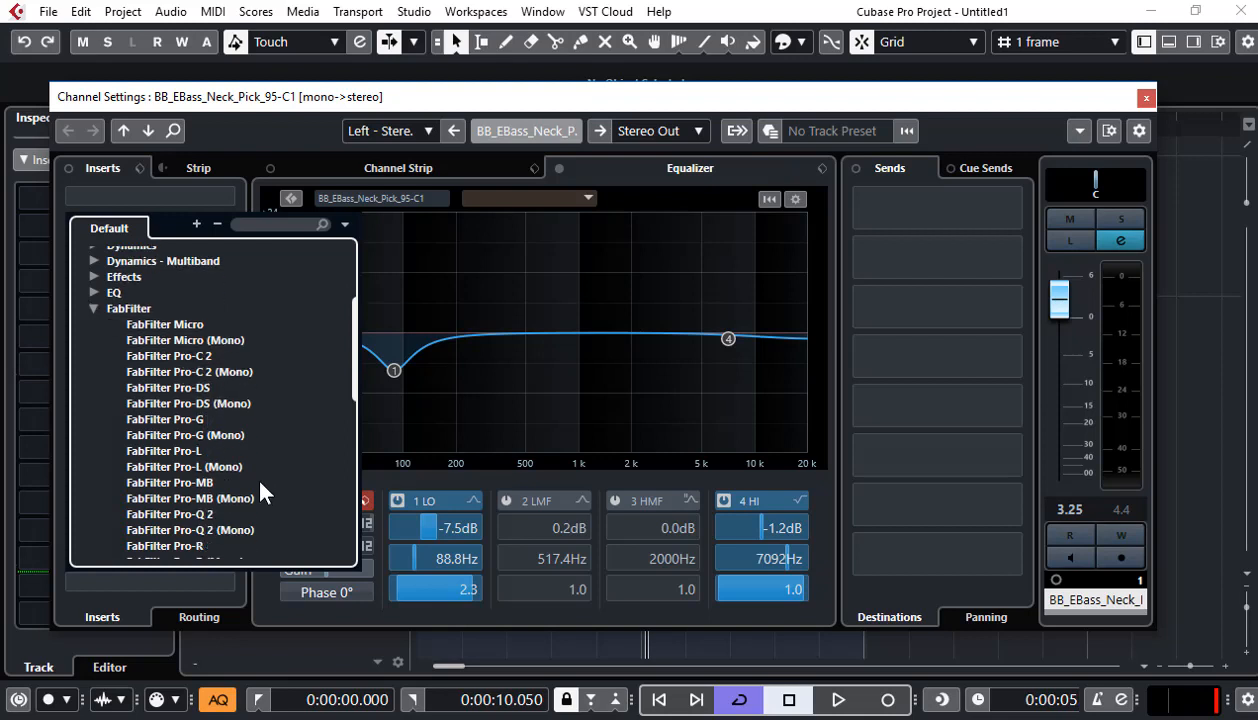
{"action": "left_click", "coordinate": [194, 480]}
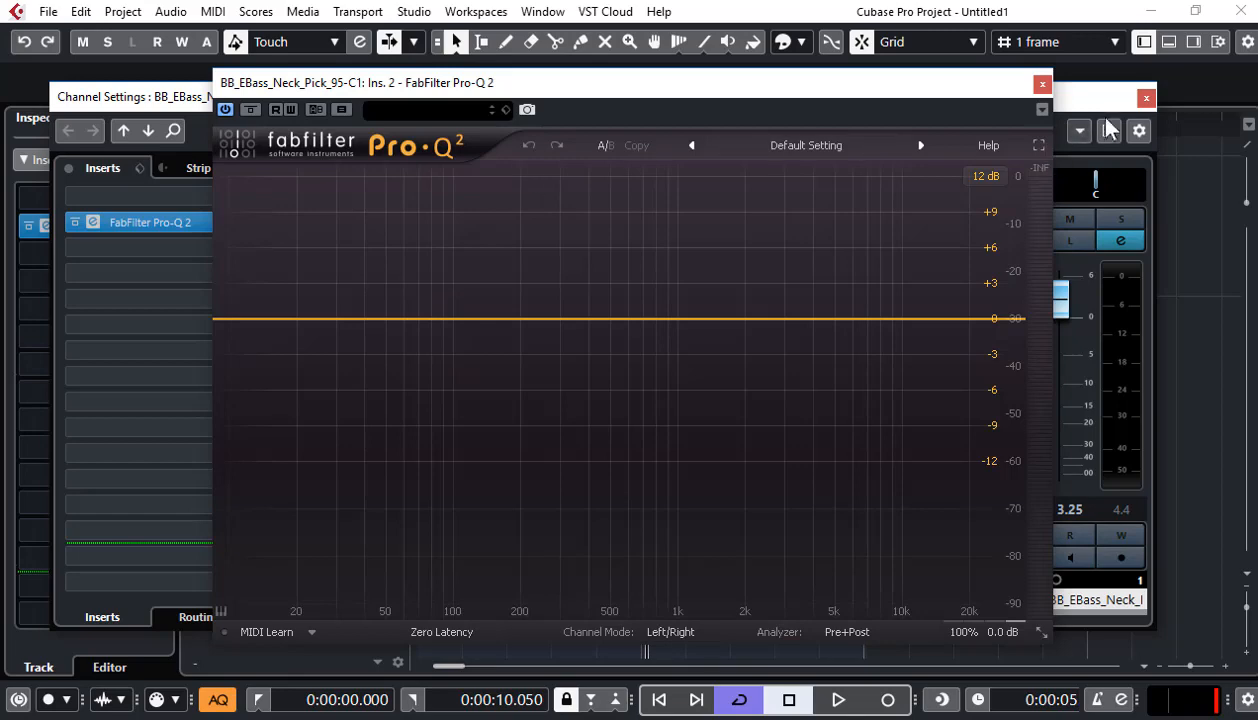
- Close the channel settings, reposition the Pro-Q 2 window, and play the bass track from near the start of the loop
{"action": "left_click", "coordinate": [1128, 101]}
{"action": "left_click", "coordinate": [1145, 97]}
{"action": "mouse_move", "coordinate": [615, 86]}
{"action": "left_mouse_down"}
{"action": "mouse_move", "coordinate": [623, 104]}
{"action": "mouse_move", "coordinate": [620, 82]}
{"action": "left_mouse_up"}
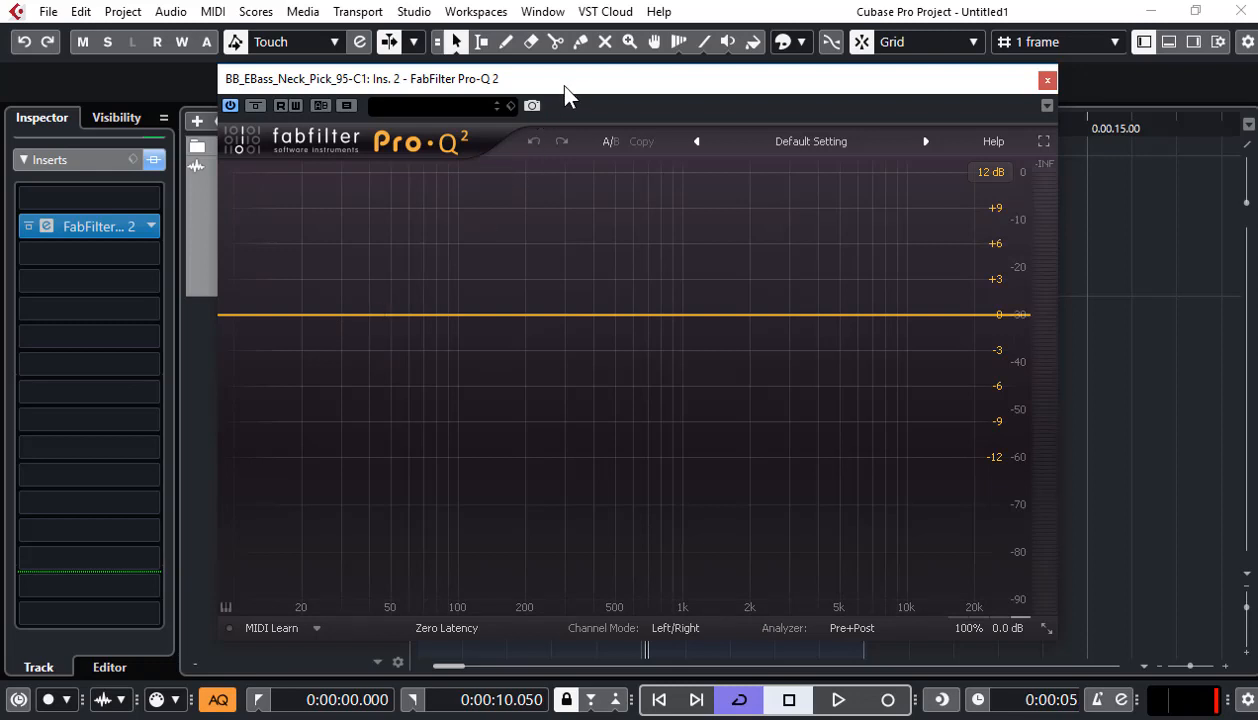
{"action": "left_click_drag", "start_coordinate": [563, 82], "coordinate": [638, 227]}
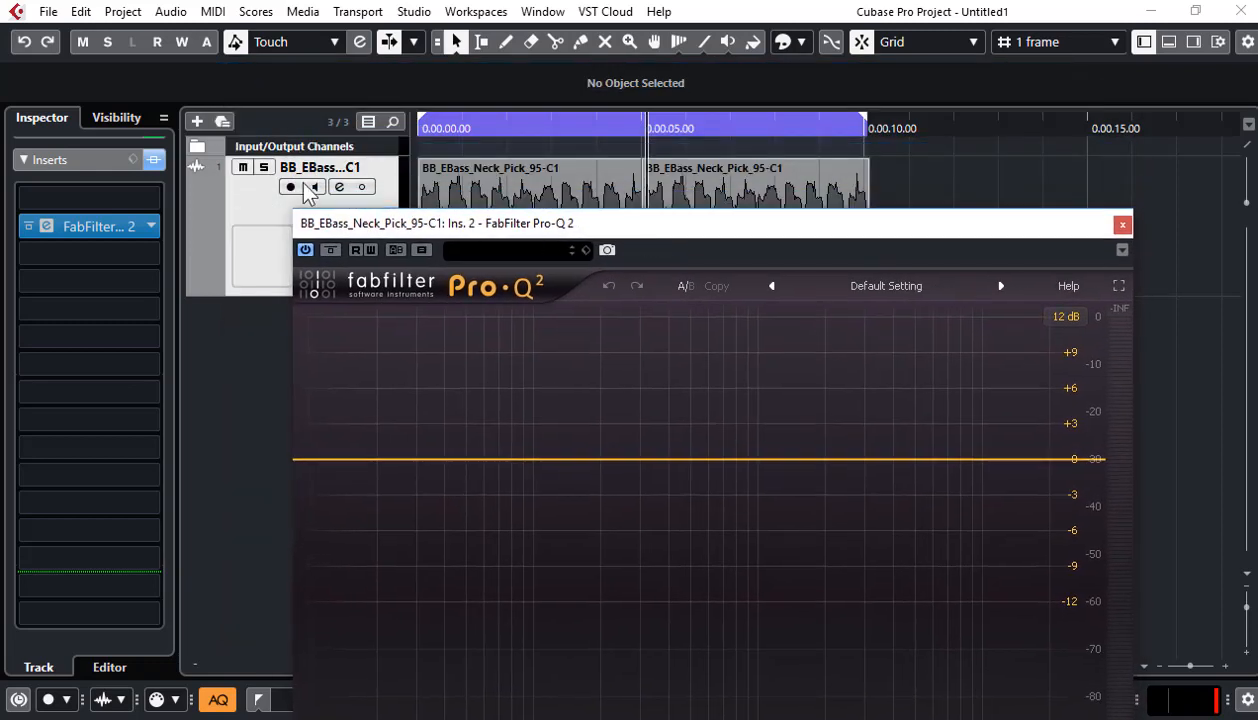
{"action": "left_click", "coordinate": [459, 124]}
{"action": "key", "text": "space"}
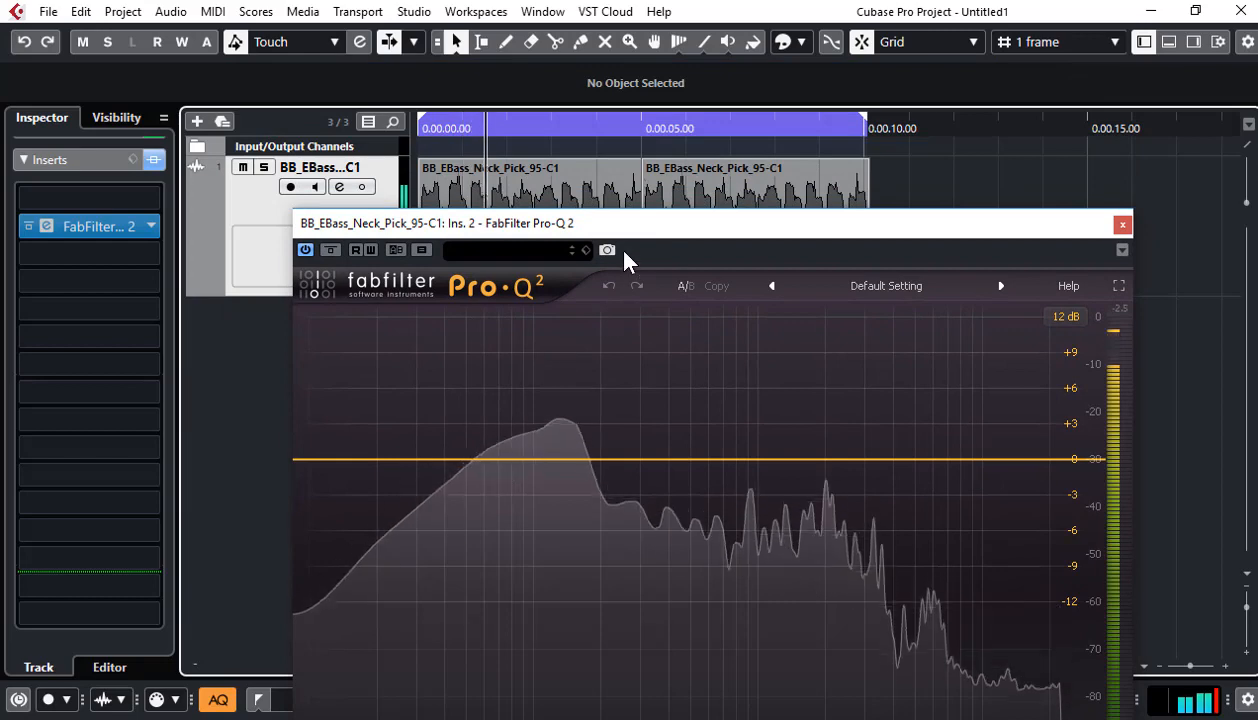
{"action": "left_click_drag", "start_coordinate": [651, 231], "coordinate": [679, 168]}
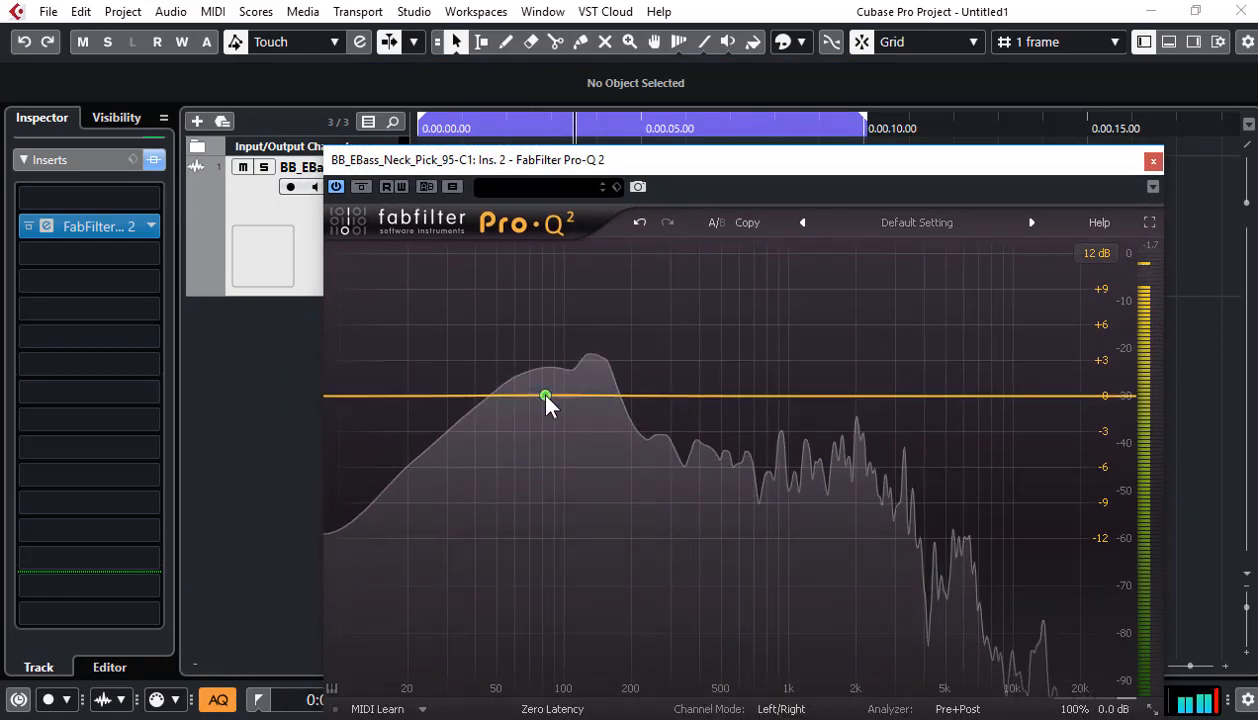
- Add a Pro-Q 2 bell cut of -7.67 dB at 111.91 Hz, bypass that band, and close the plug-in window
{"action": "left_click_drag", "start_coordinate": [548, 402], "coordinate": [575, 487]}
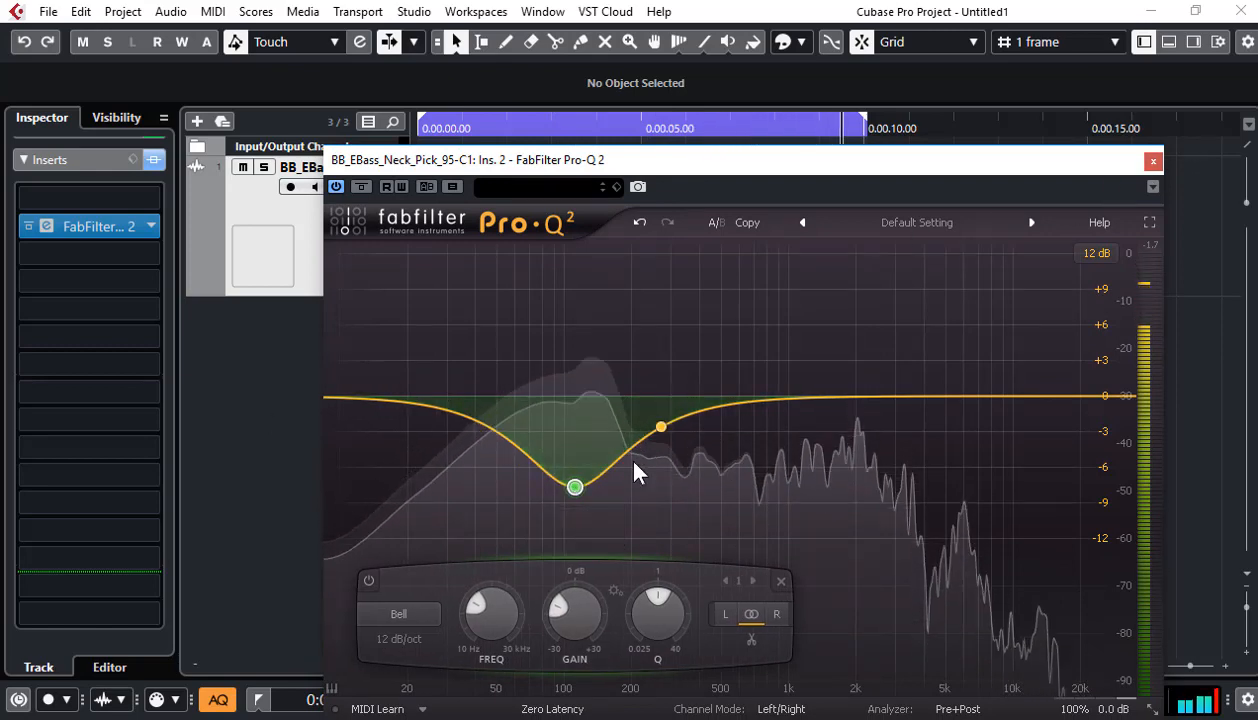
{"action": "left_click", "coordinate": [369, 581]}
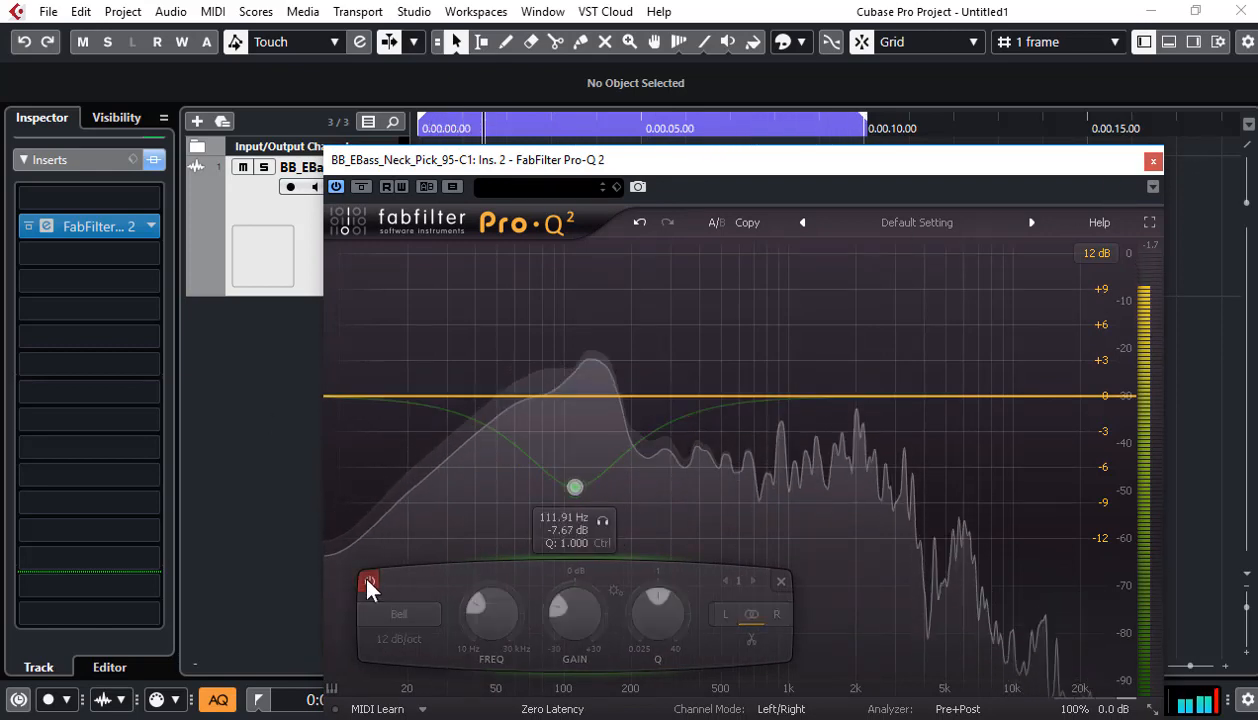
{"action": "left_click", "coordinate": [1153, 161]}
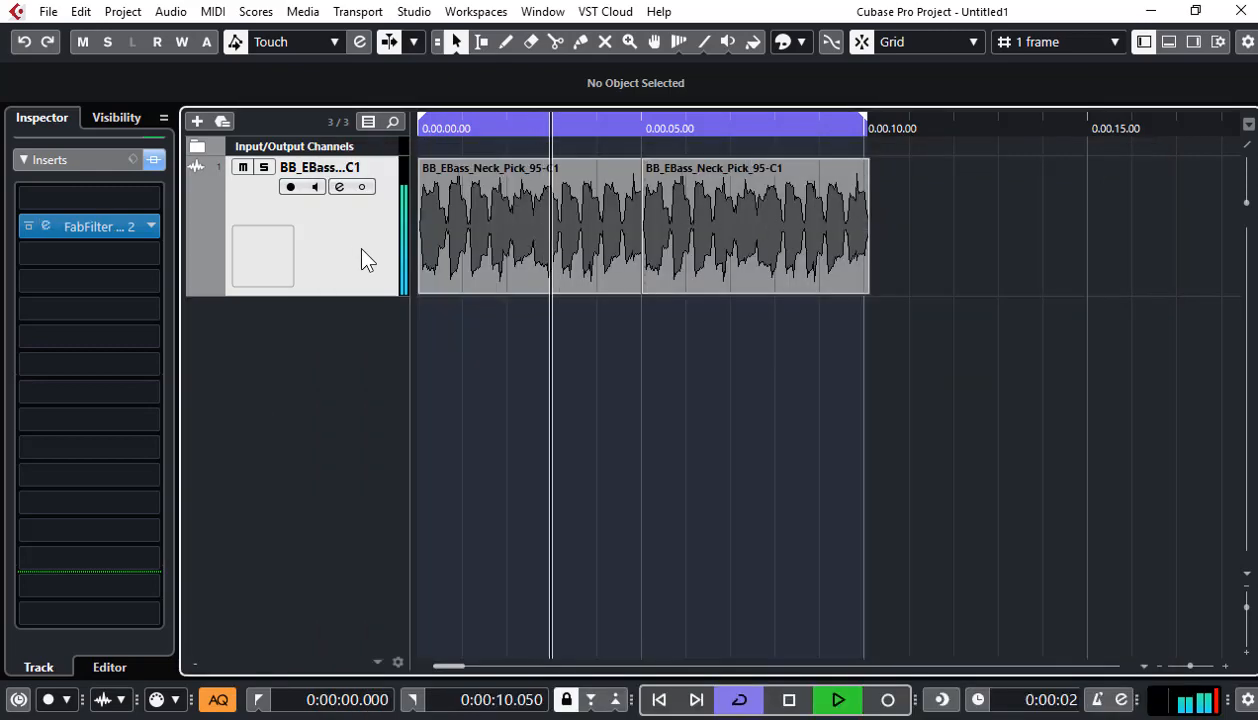
- Set channel EQ band 1 to -8.7 dB at 74.0 Hz during playback, then close the channel settings and stop playback
{"action": "left_click", "coordinate": [339, 187]}
{"action": "mouse_move", "coordinate": [398, 372]}
{"action": "left_mouse_down"}
{"action": "mouse_move", "coordinate": [405, 382]}
{"action": "mouse_move", "coordinate": [384, 377]}
{"action": "left_mouse_up"}
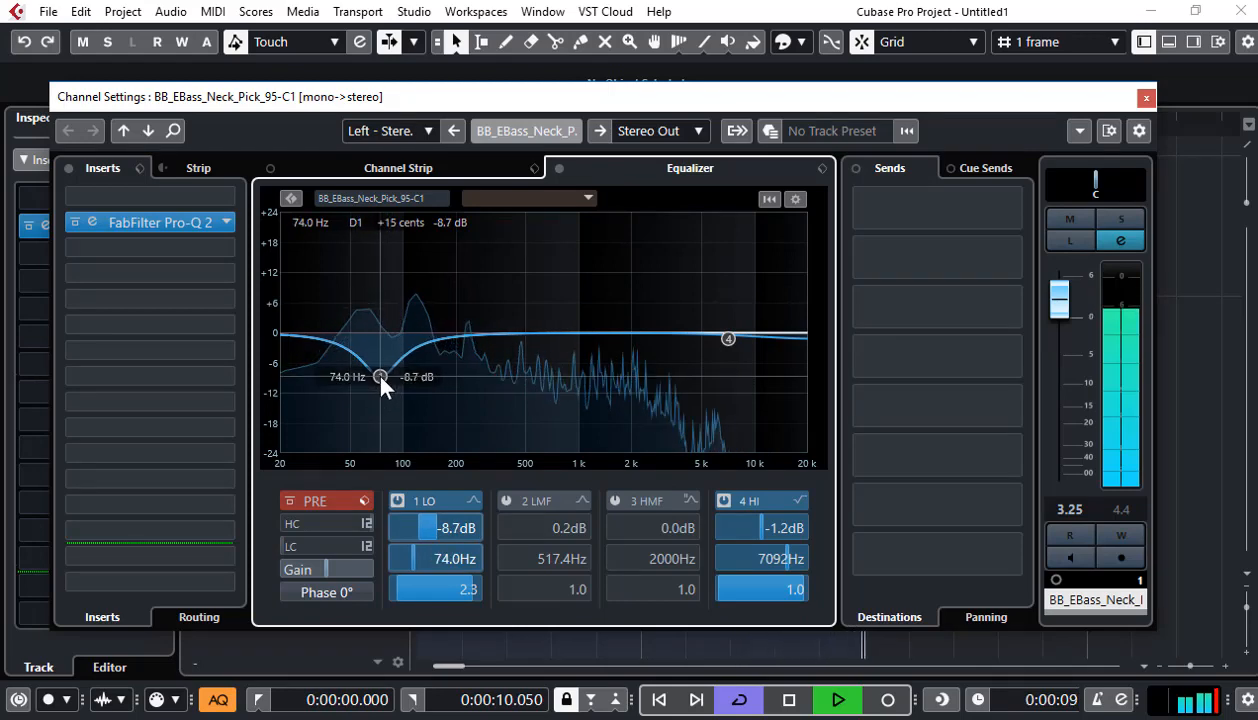
{"action": "left_click", "coordinate": [1144, 97]}
{"action": "key", "text": "space"}
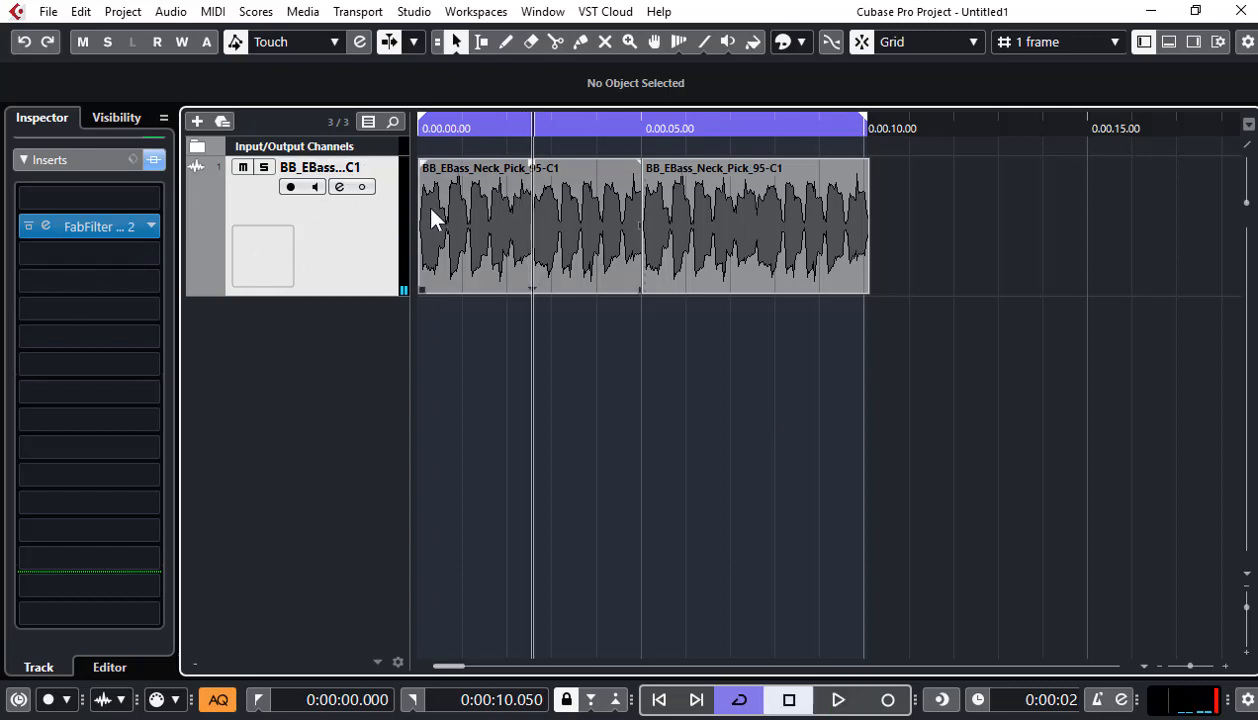
- Play the bass briefly to examine its spectrum in the channel equalizer, then close the channel settings
{"action": "left_click", "coordinate": [339, 187]}
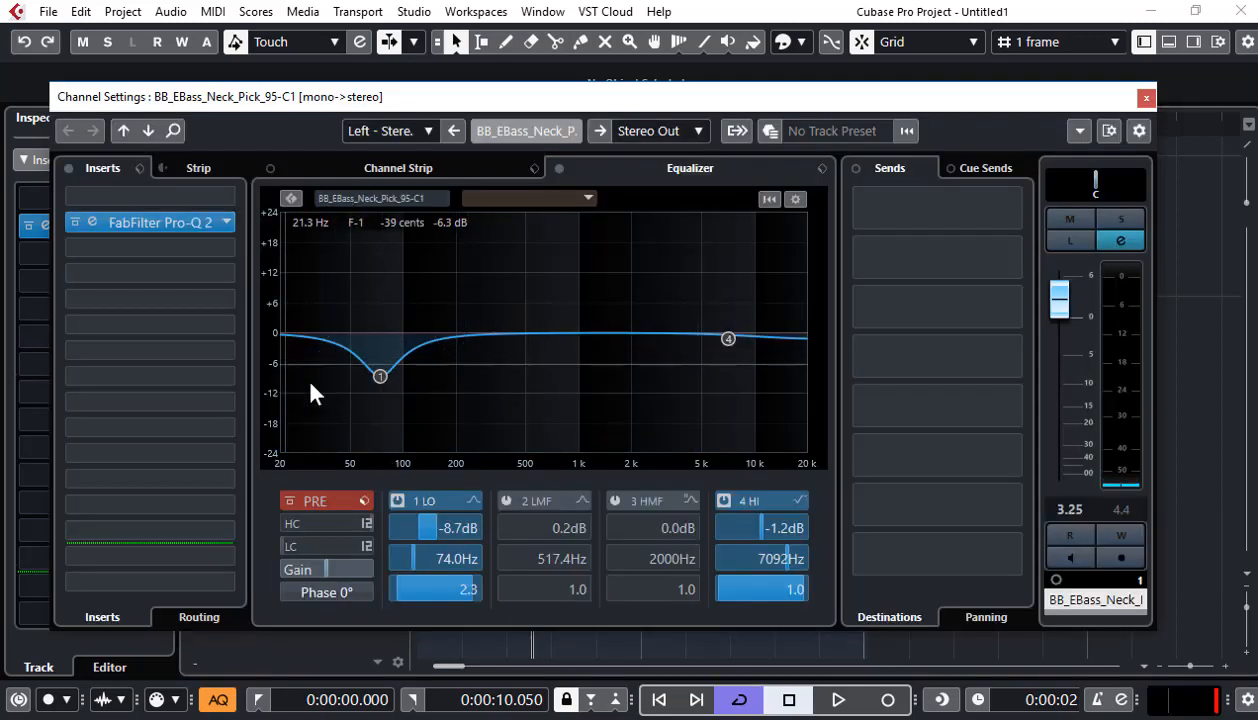
{"action": "key", "text": "space"}
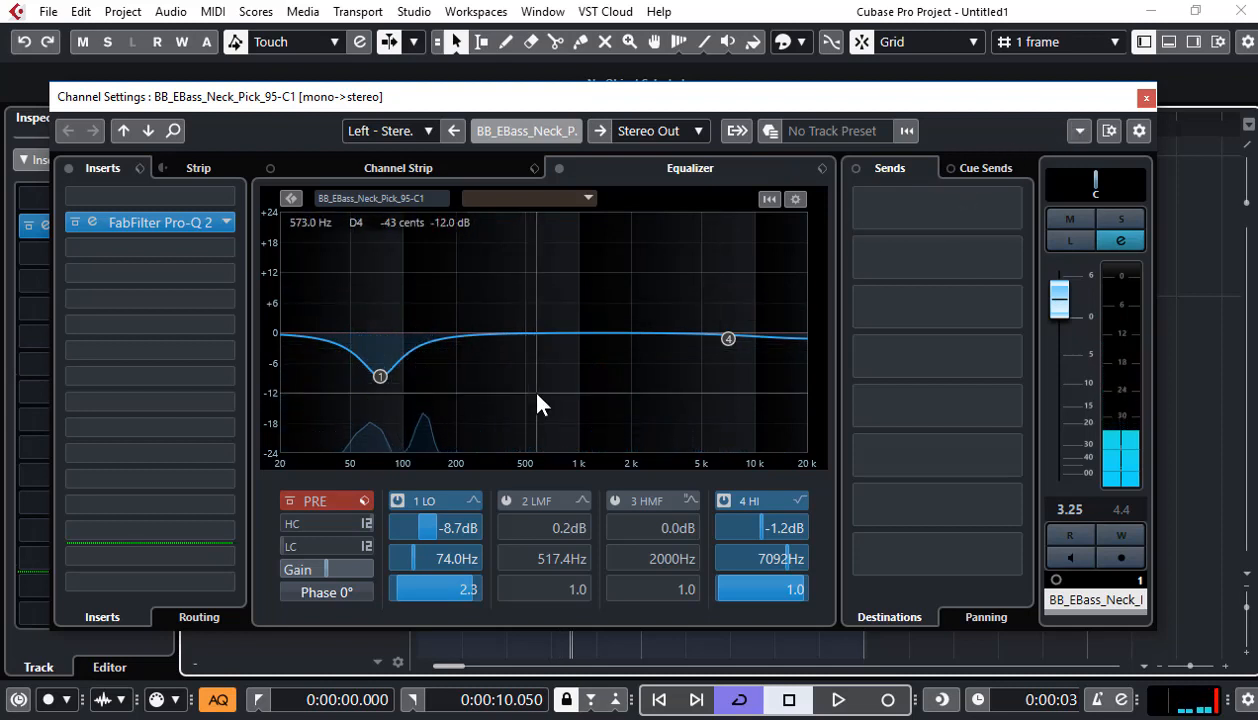
{"action": "left_click", "coordinate": [1145, 98]}
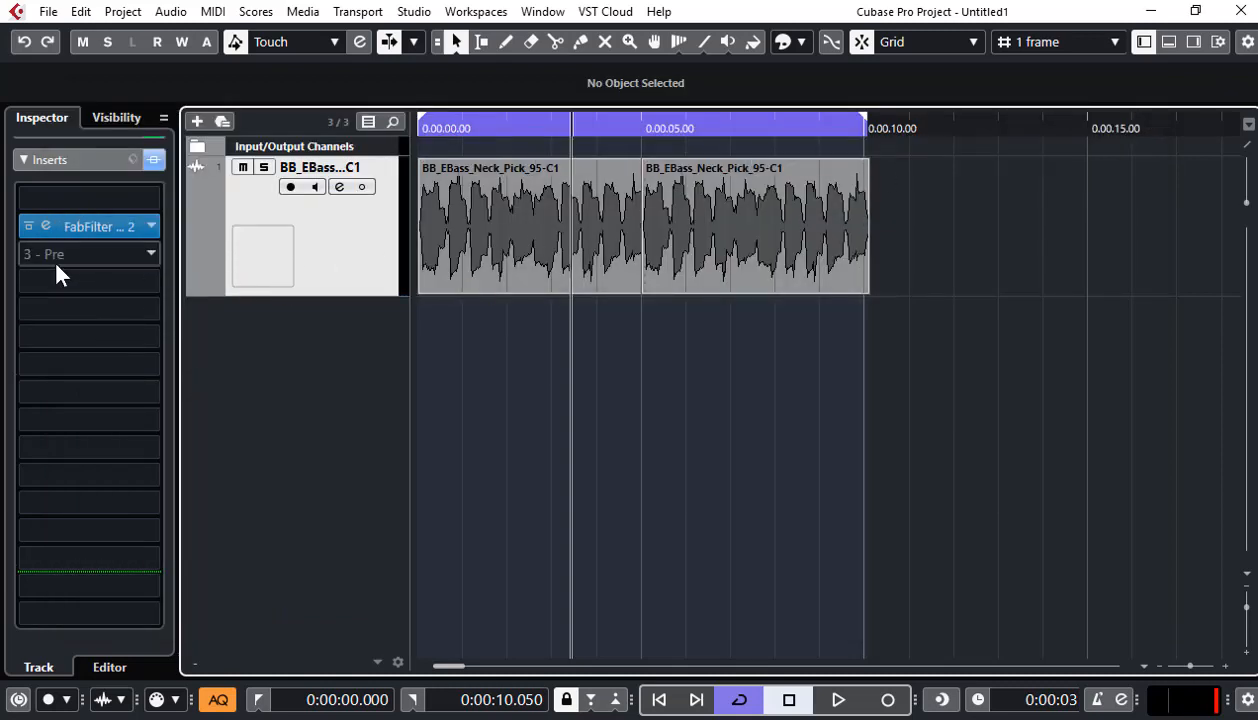
- Load PAZ- Analyzer Stereo from the Analyzer category into the bass track's insert slot 11
{"action": "left_click", "coordinate": [73, 474]}
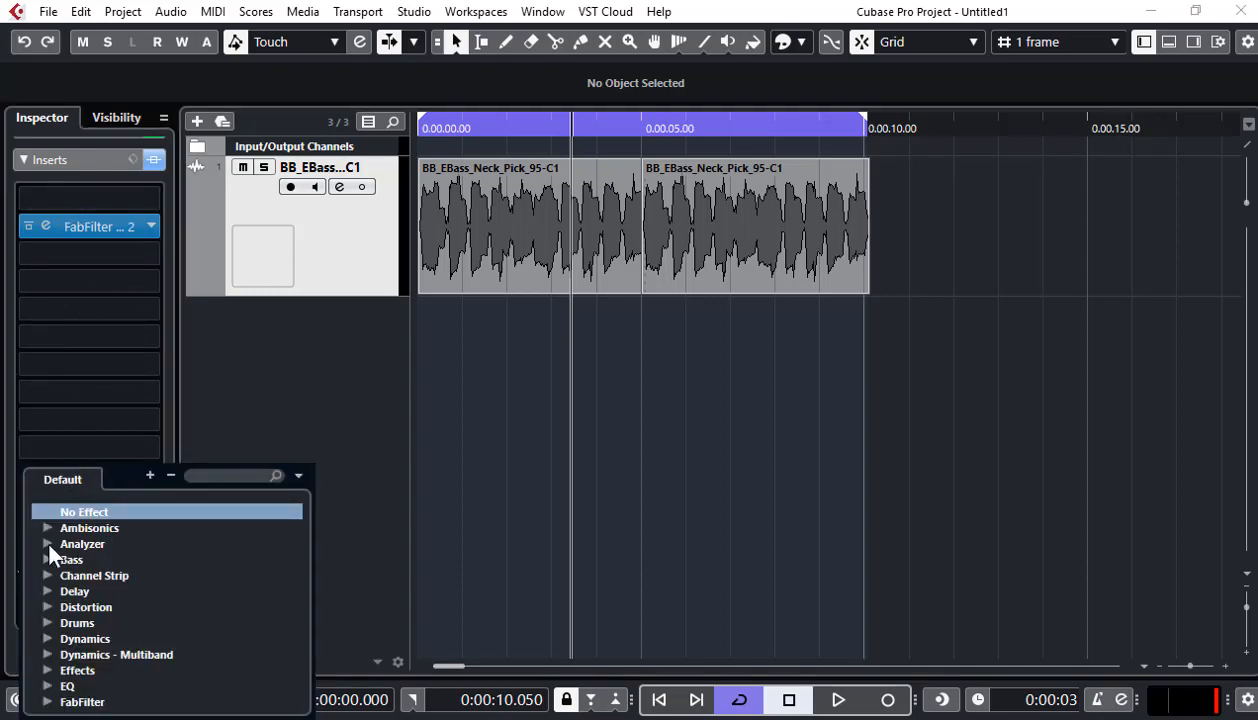
{"action": "left_click", "coordinate": [47, 544]}
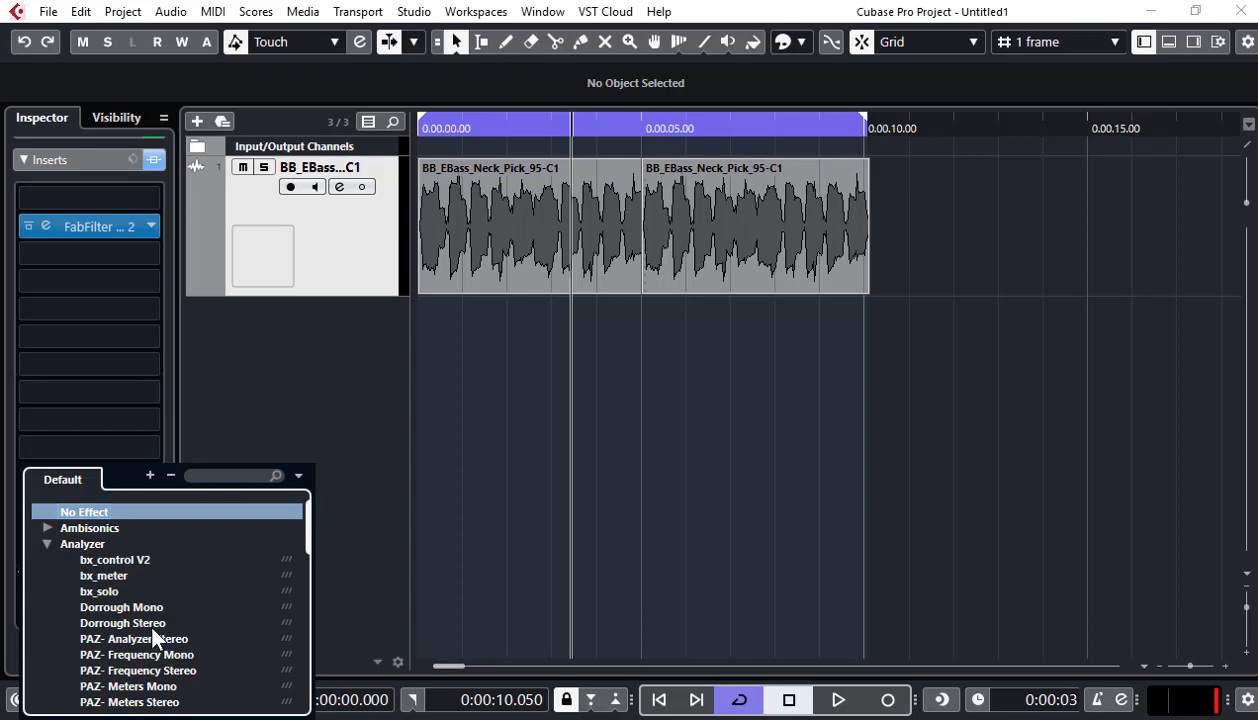
{"action": "scroll", "coordinate": [174, 636], "scroll_direction": "down", "scroll_amount": 1}
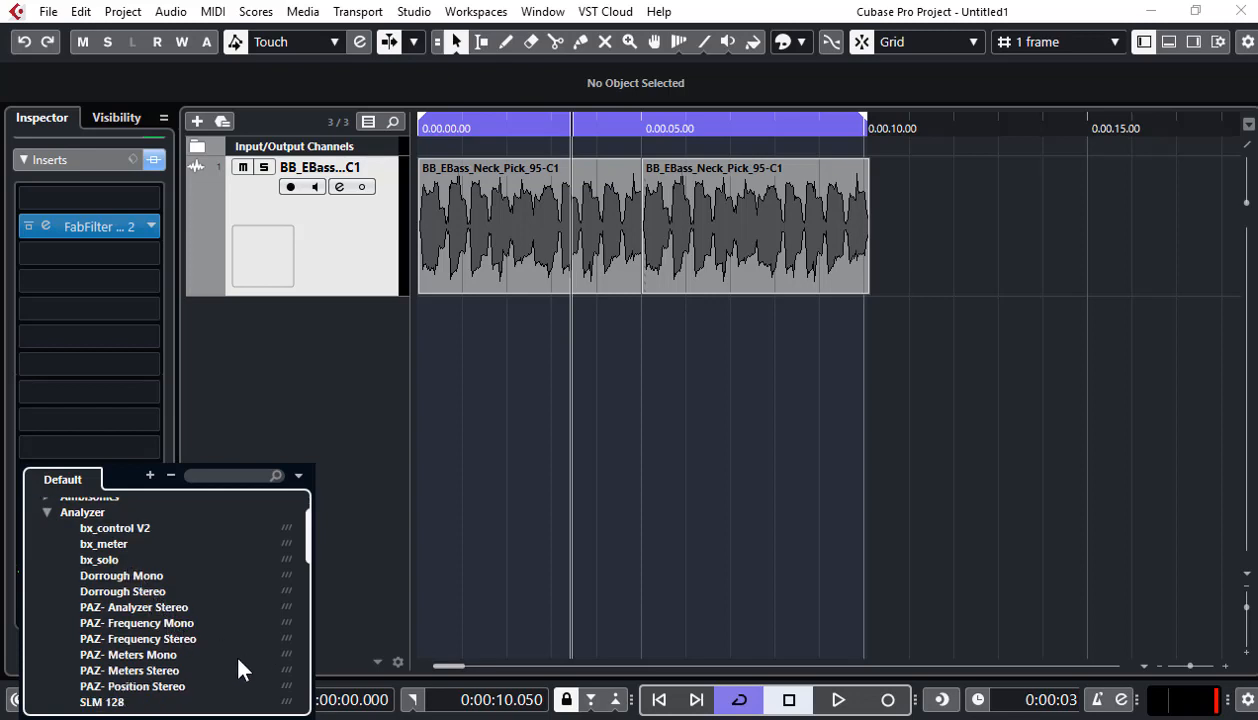
{"action": "scroll", "coordinate": [200, 670], "scroll_direction": "down", "scroll_amount": 1}
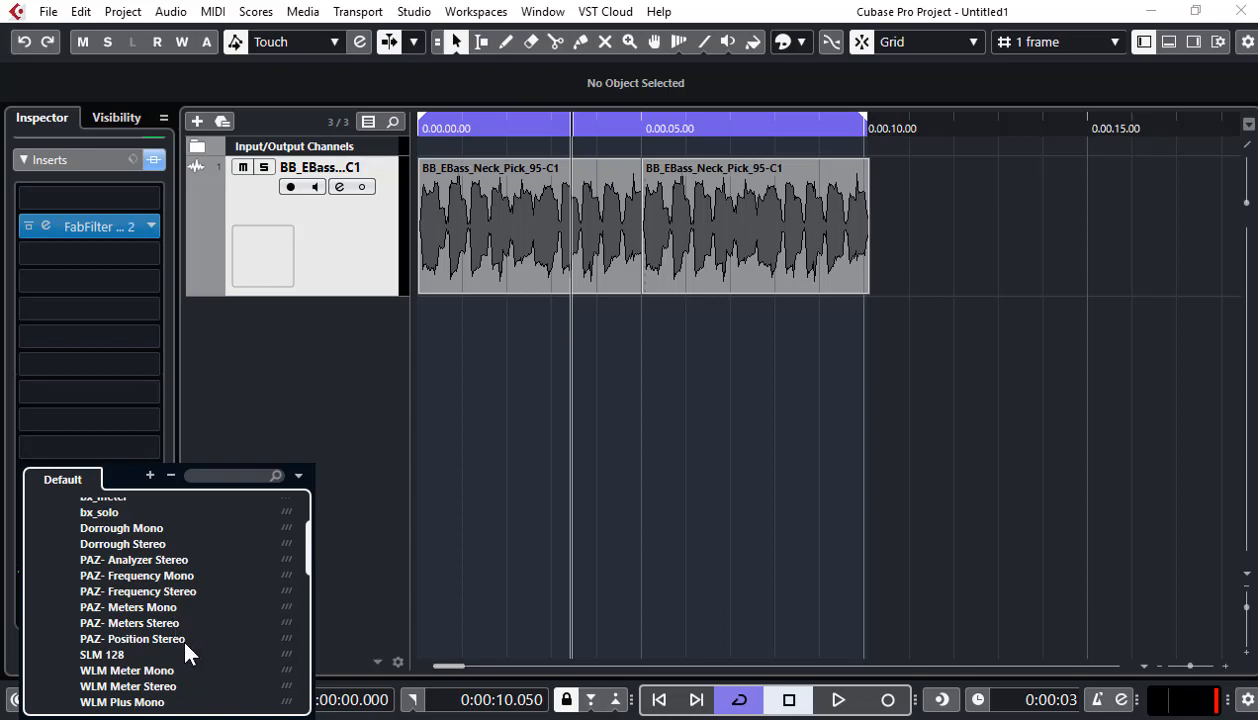
{"action": "left_click_drag", "start_coordinate": [162, 558], "coordinate": [199, 573]}
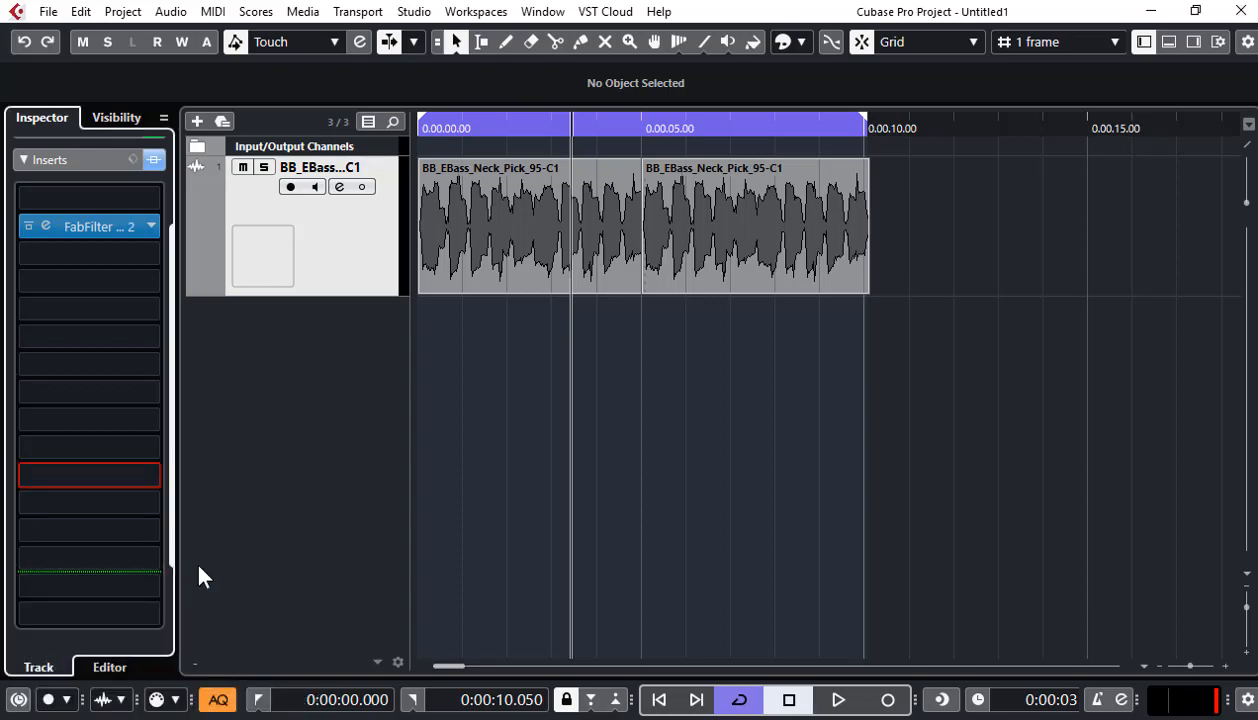
- Move the PAZ Analyzer window off the timeline, play the bass to view its frequency curve, and close the analyzer
{"action": "left_click_drag", "start_coordinate": [699, 128], "coordinate": [887, 235]}
{"action": "left_click", "coordinate": [463, 128]}
{"action": "key", "text": "space"}
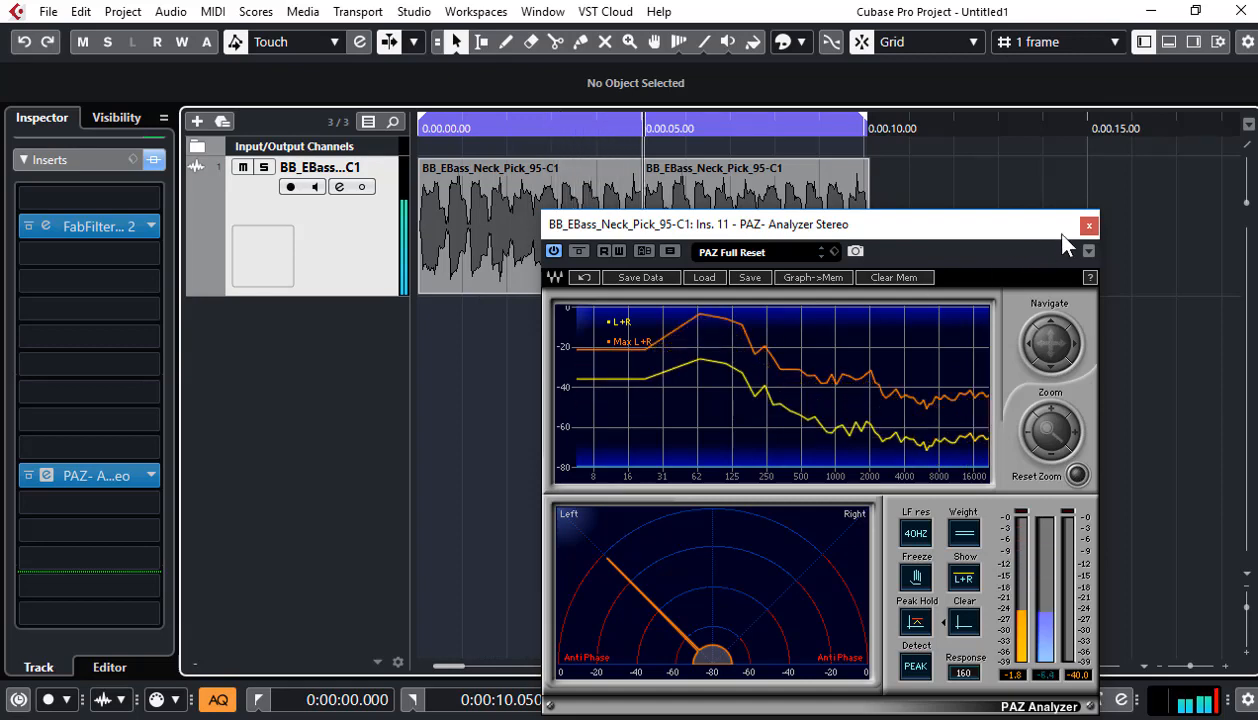
{"action": "left_click", "coordinate": [1089, 225]}
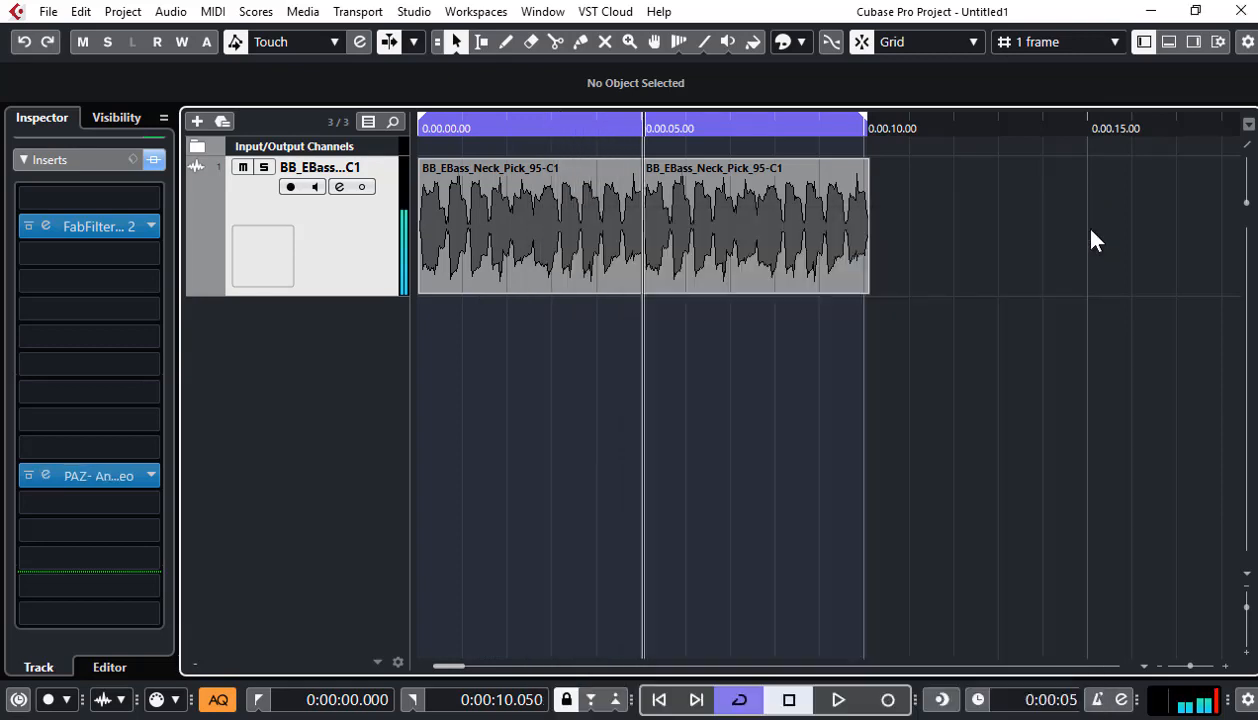
- Play the bass to compare its spectrum in the channel equalizer and FabFilter Pro-Q 2, closing each window after viewing
{"action": "left_click", "coordinate": [339, 188]}
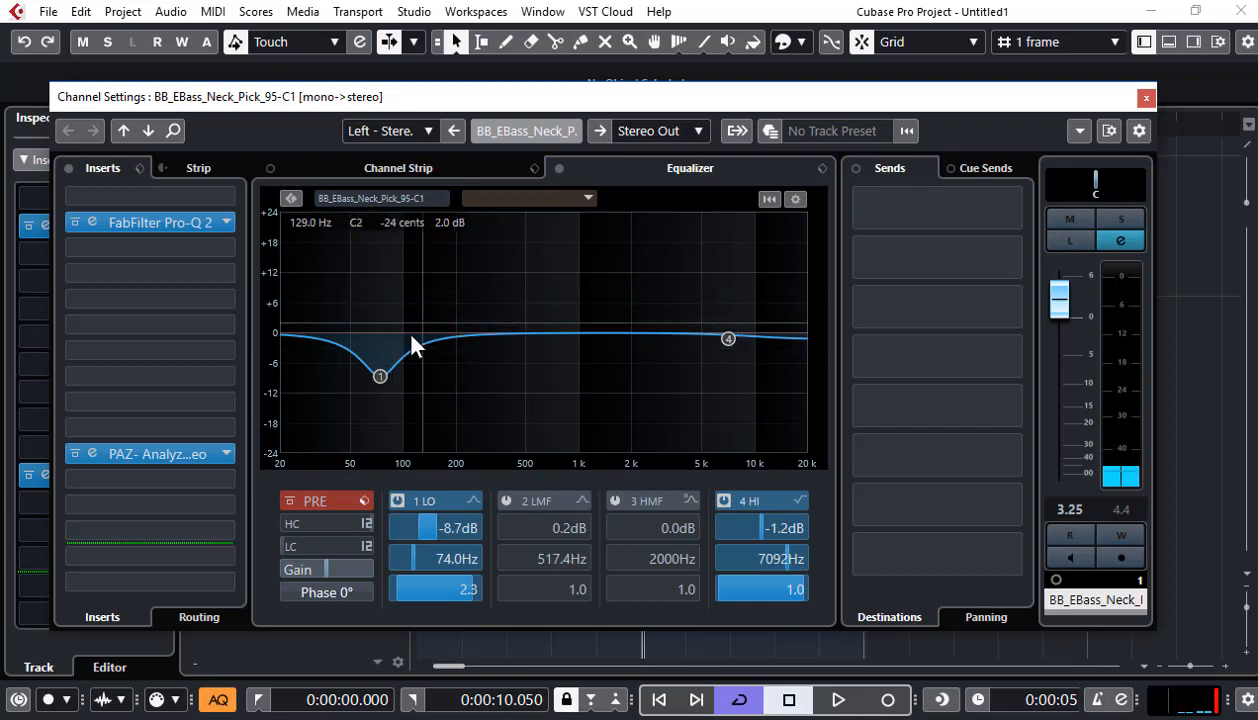
{"action": "key", "text": "space"}
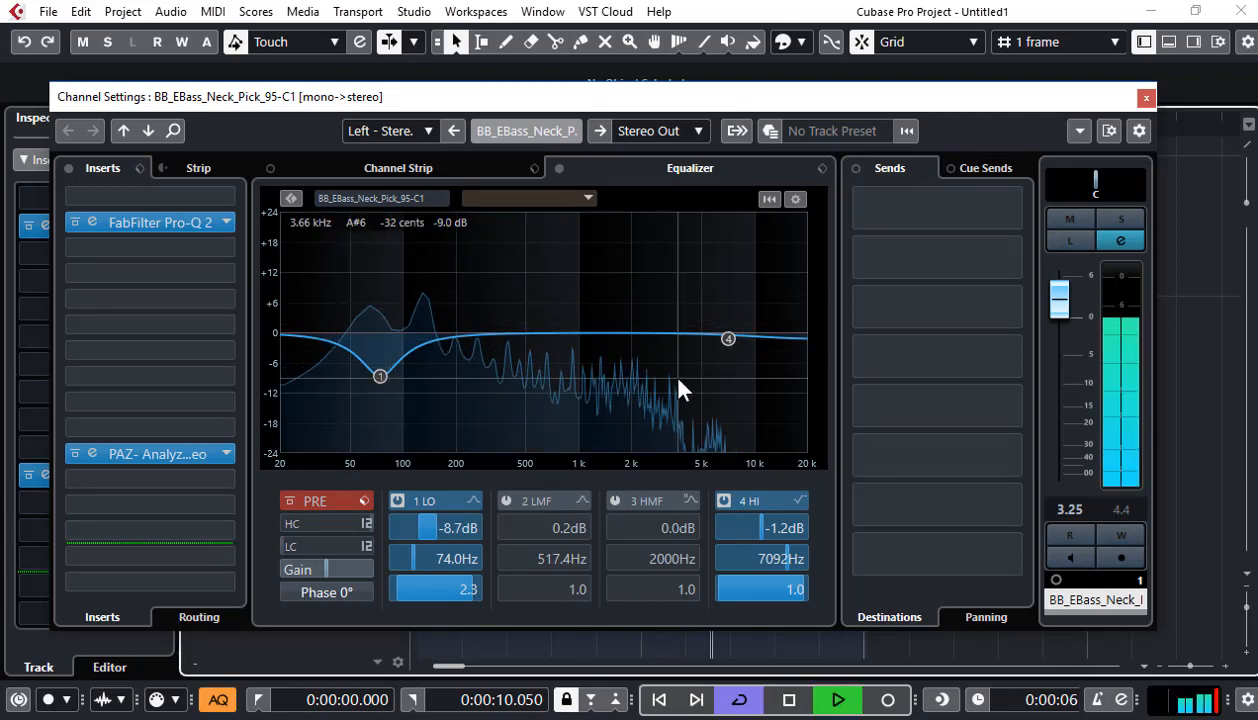
{"action": "key", "text": "space"}
{"action": "left_click", "coordinate": [1145, 99]}
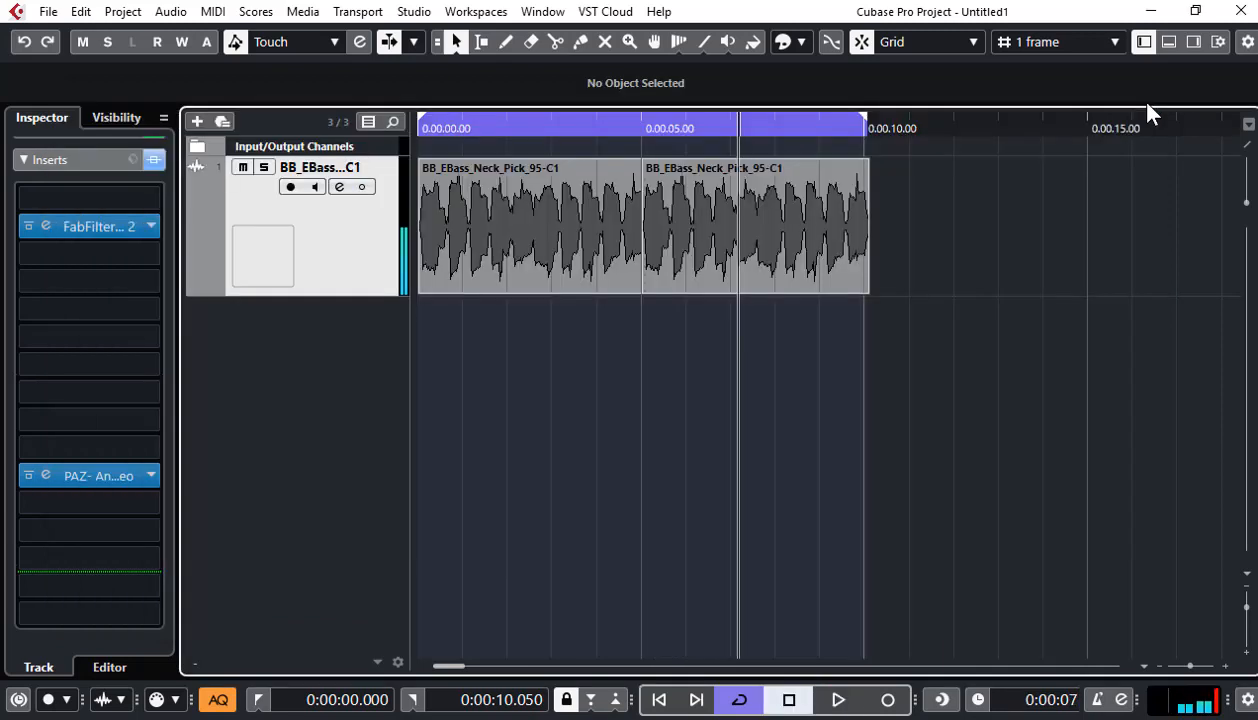
{"action": "left_click", "coordinate": [45, 226]}
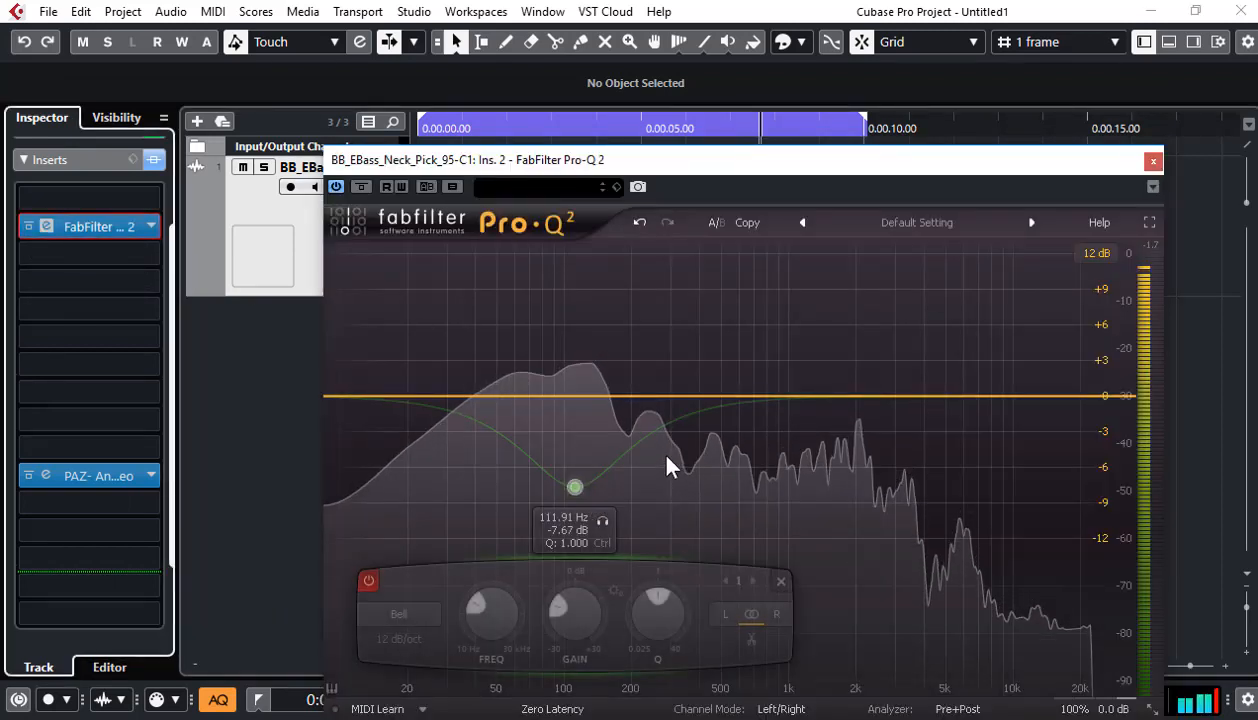
{"action": "left_click", "coordinate": [1150, 161]}
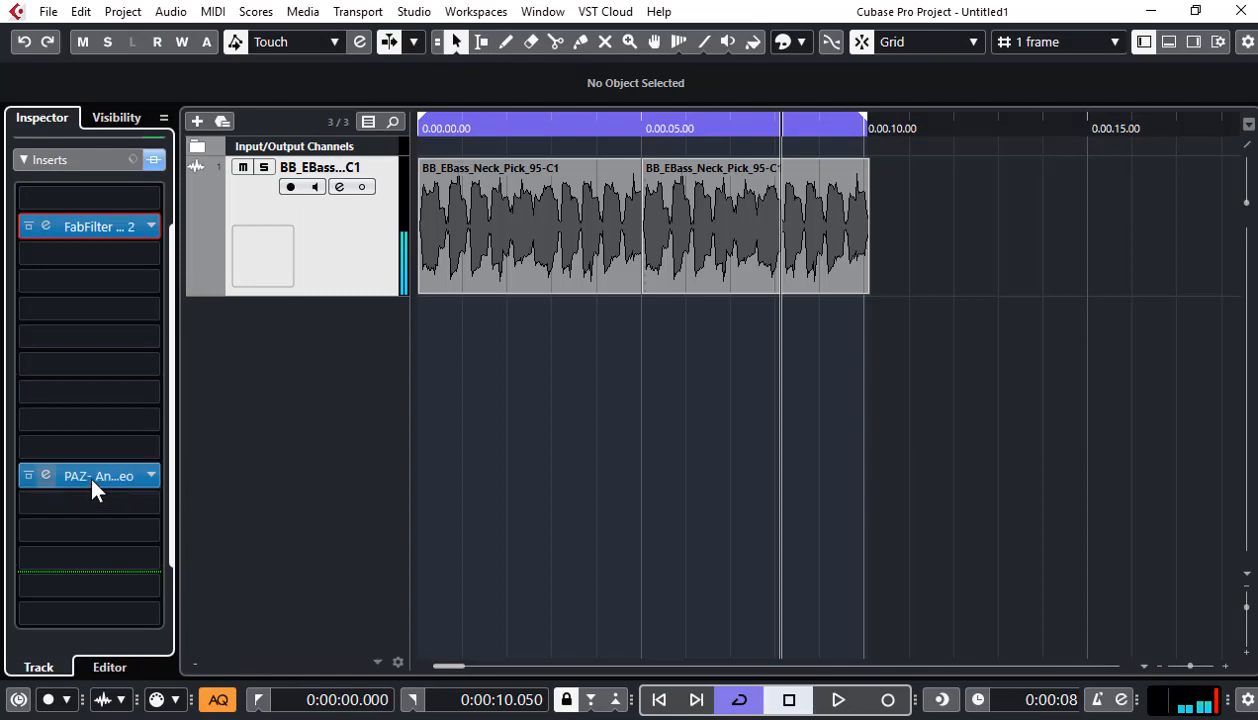
- Reopen the PAZ Analyzer, reposition its window, examine the bass frequency curve during brief playback, and close it
{"action": "left_click", "coordinate": [46, 476]}
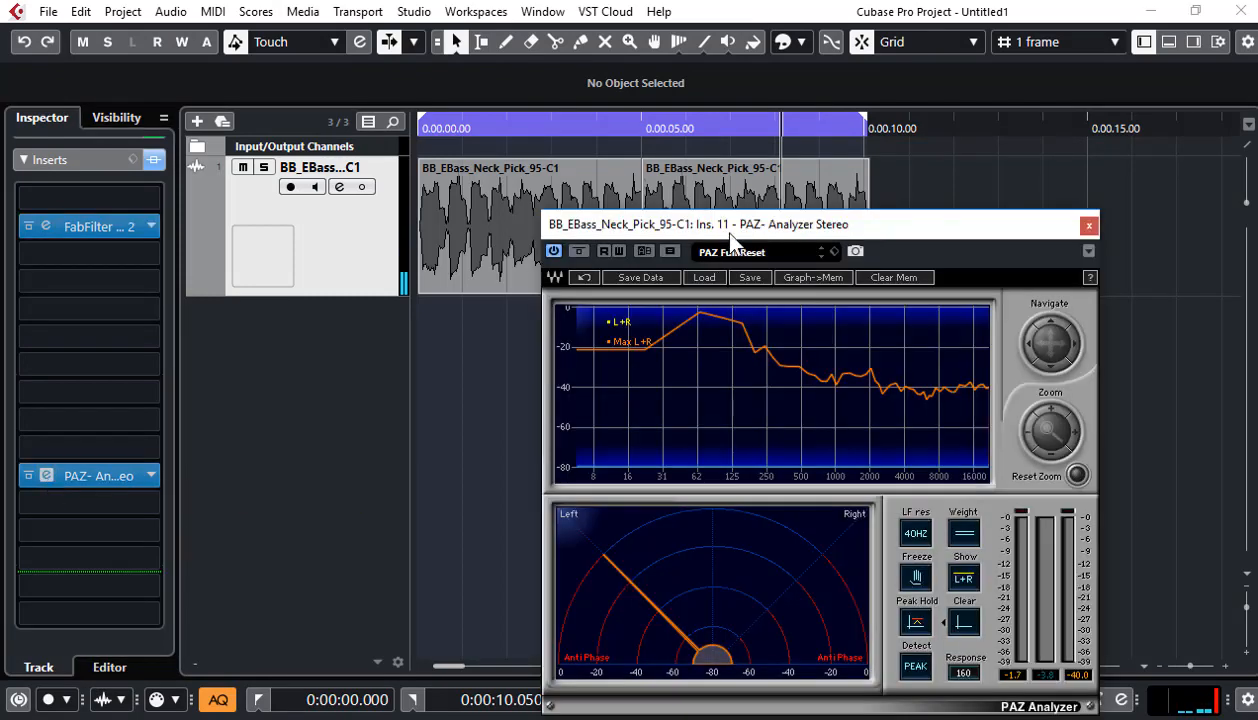
{"action": "left_click_drag", "start_coordinate": [716, 229], "coordinate": [607, 197]}
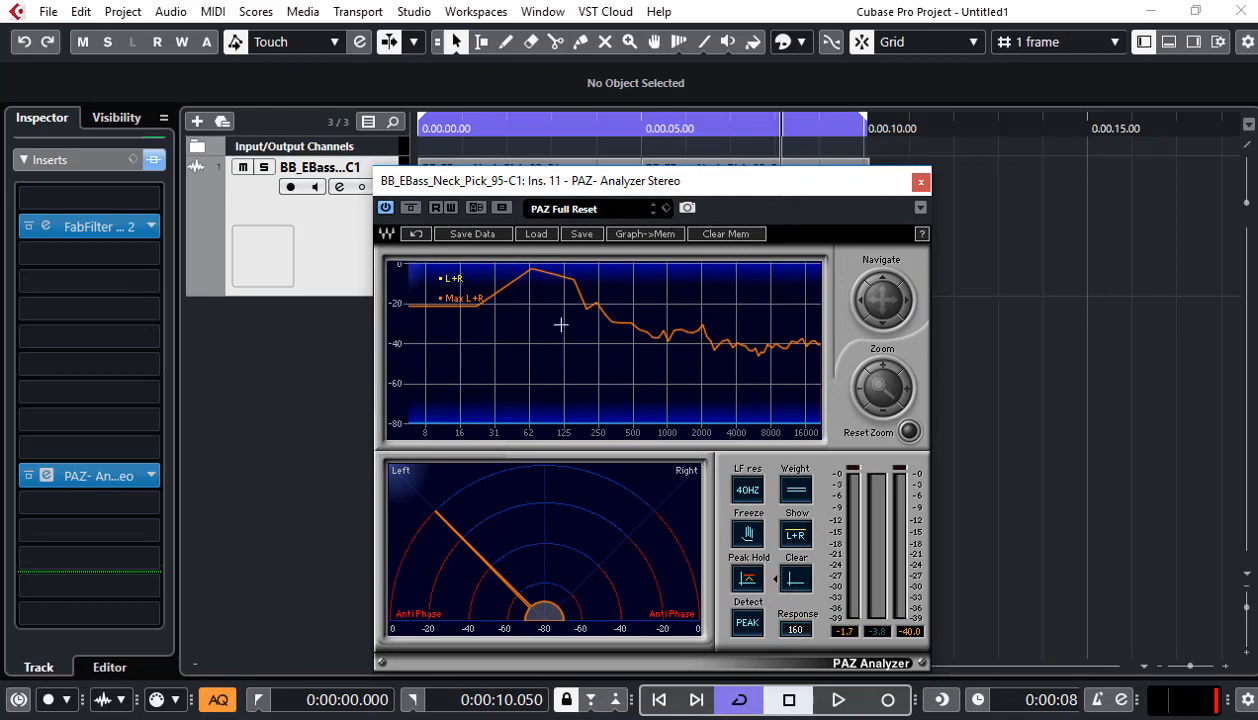
{"action": "key", "text": "space"}
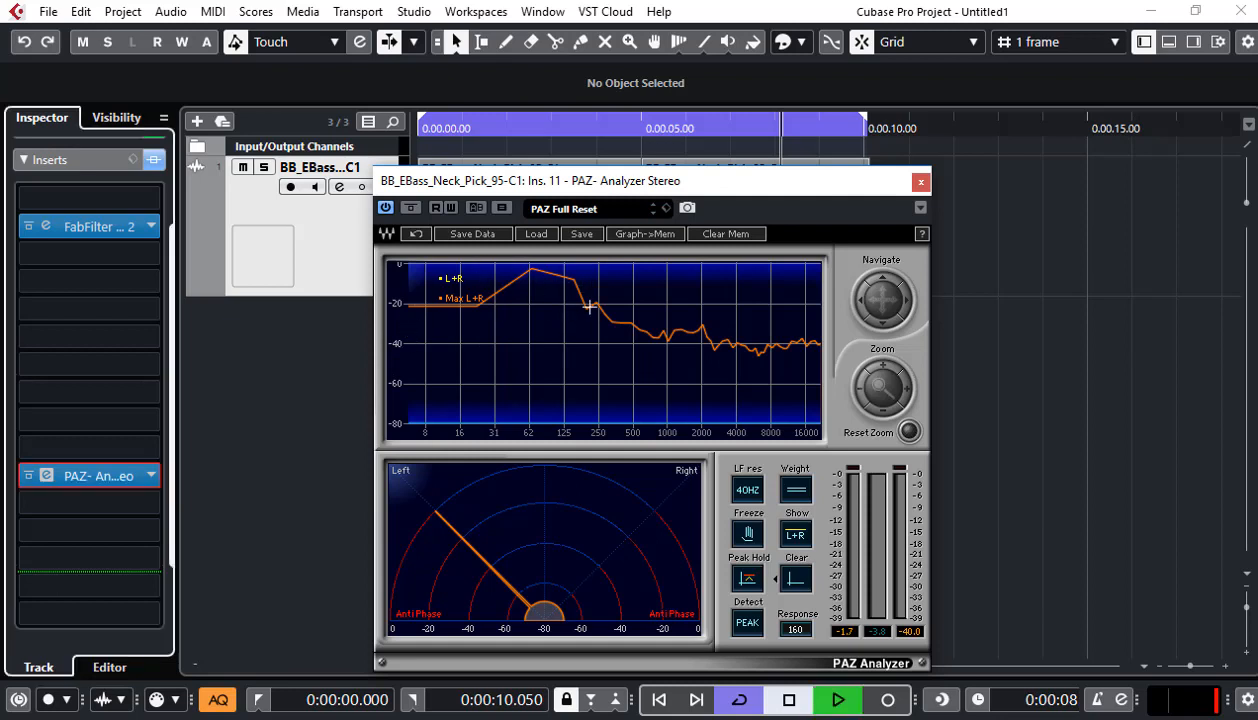
{"action": "key", "text": "space"}
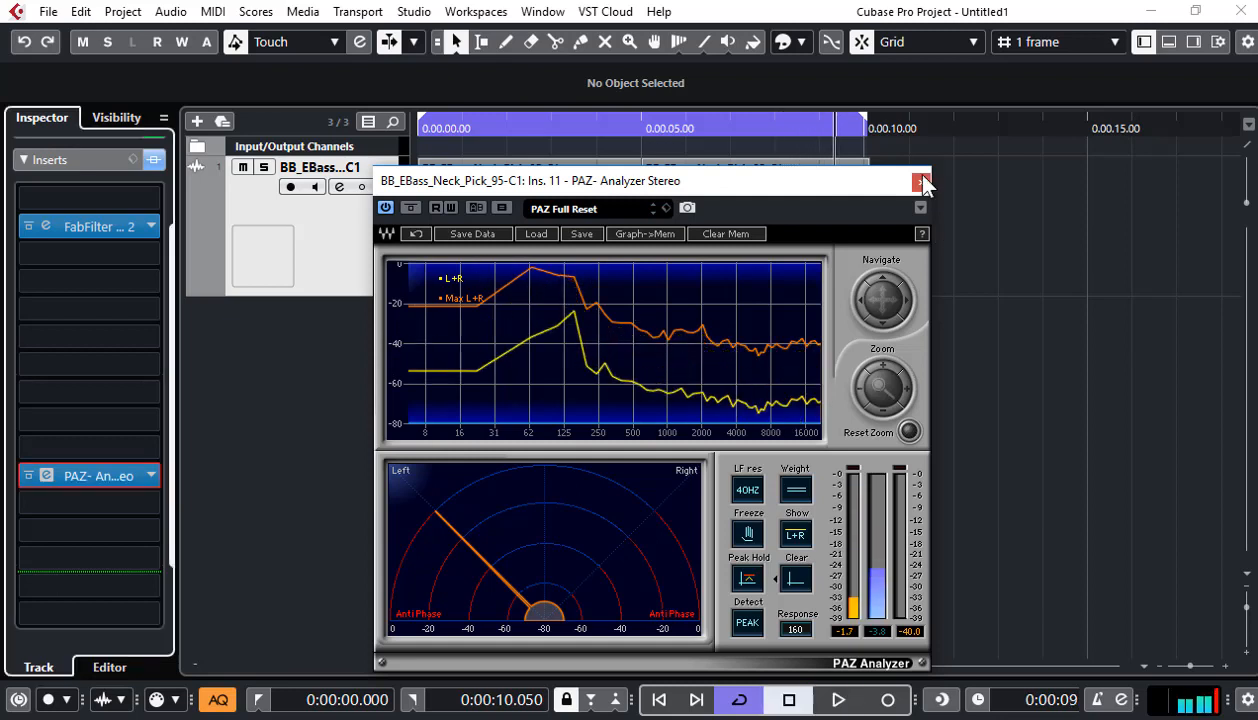
{"action": "left_click", "coordinate": [919, 182]}
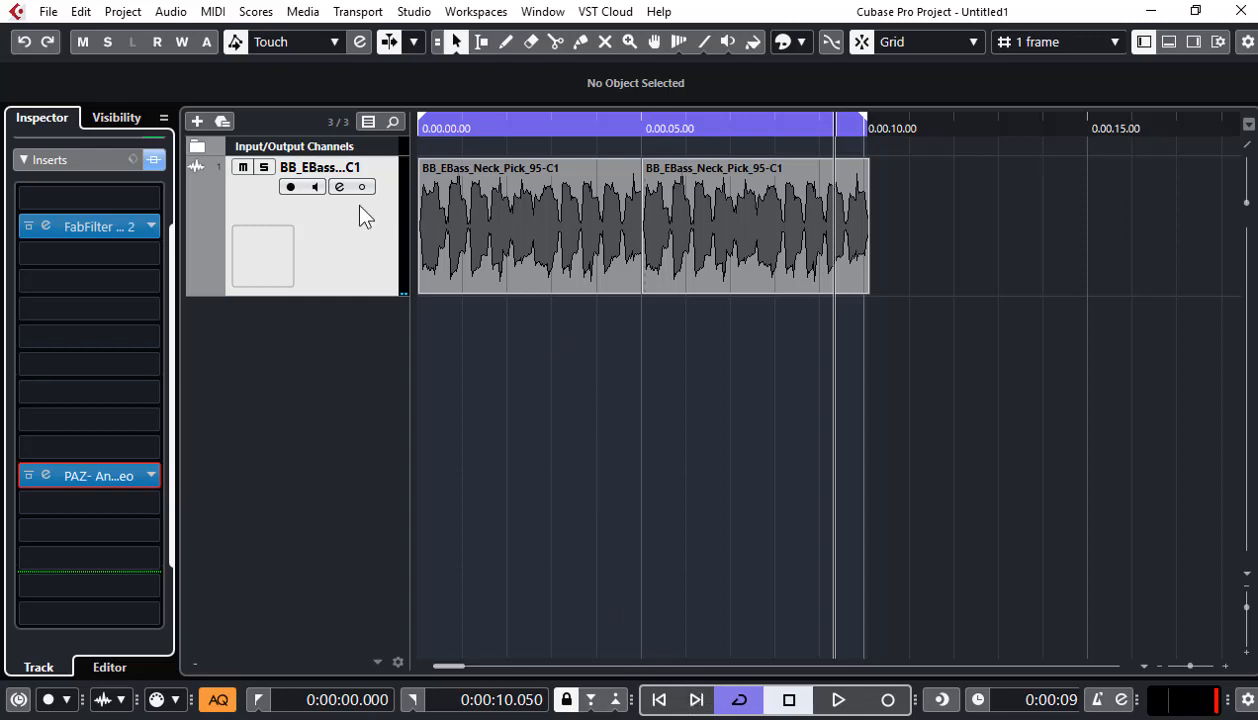
- Reopen the bass channel settings, switch to the frequency chart Tabel Frekuensi NEW.jpg to examine it, and return to the Cubase equalizer
{"action": "left_click", "coordinate": [339, 187]}
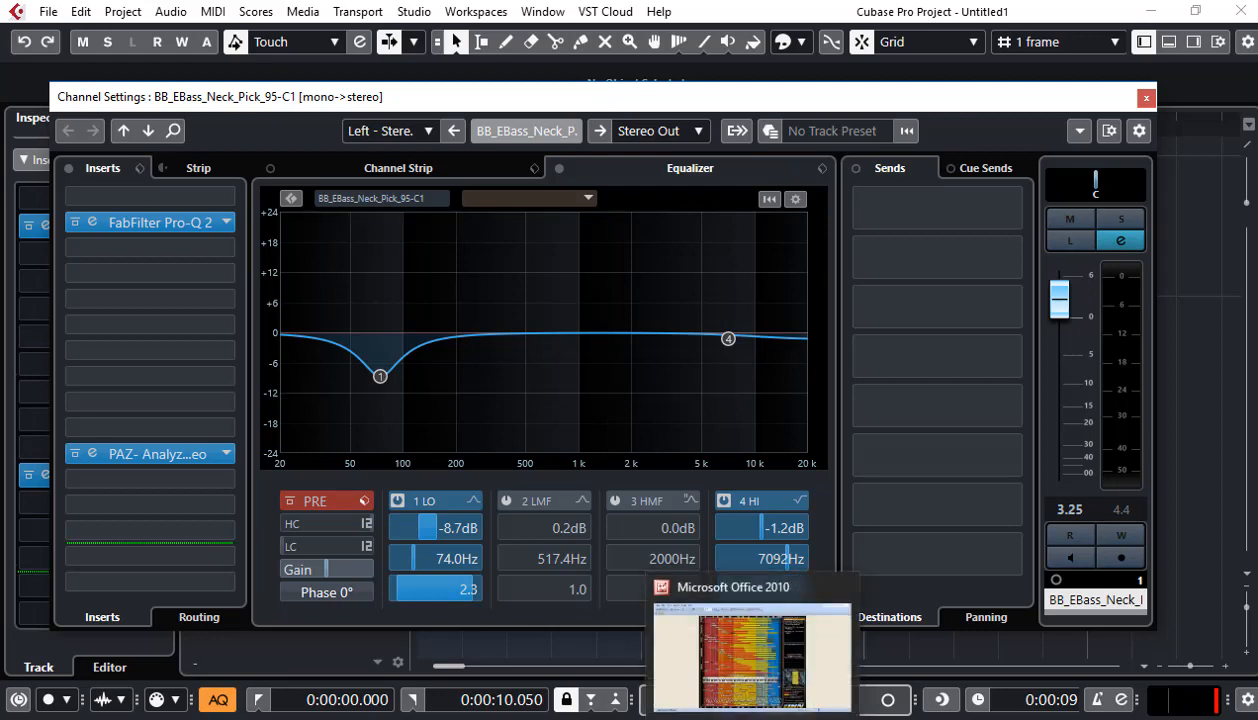
{"action": "left_click", "coordinate": [749, 712]}
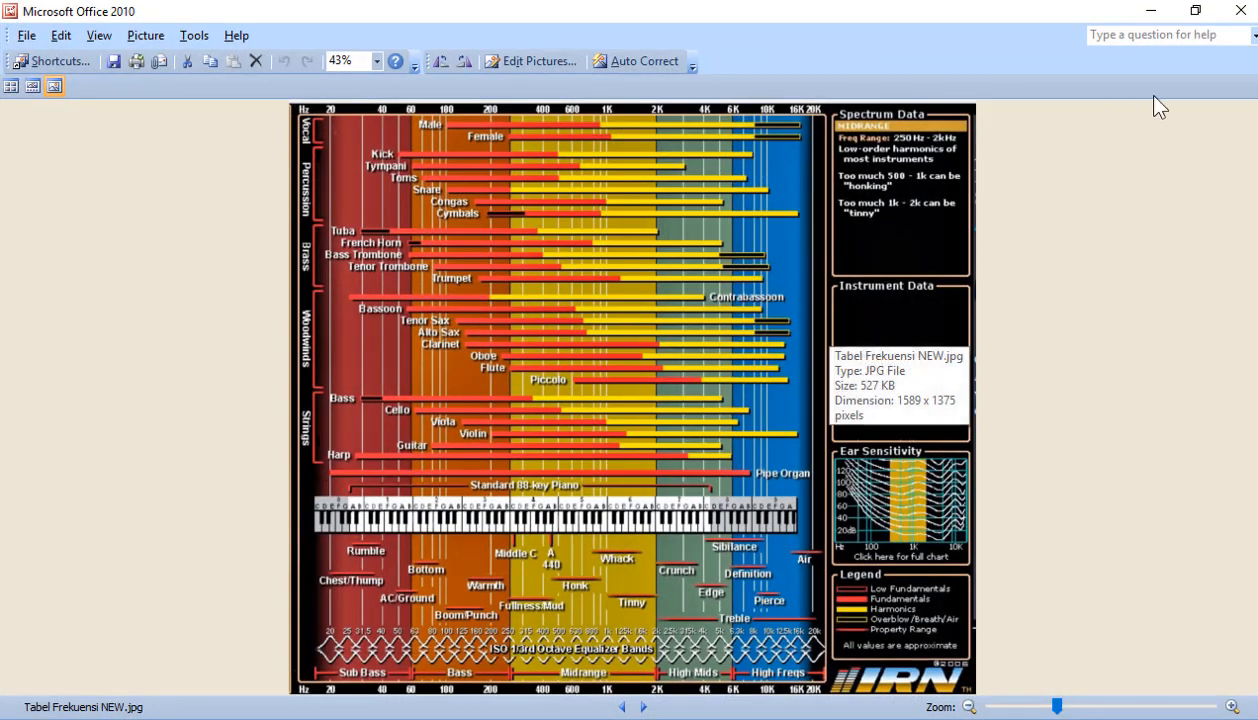
{"action": "left_click", "coordinate": [1151, 10]}
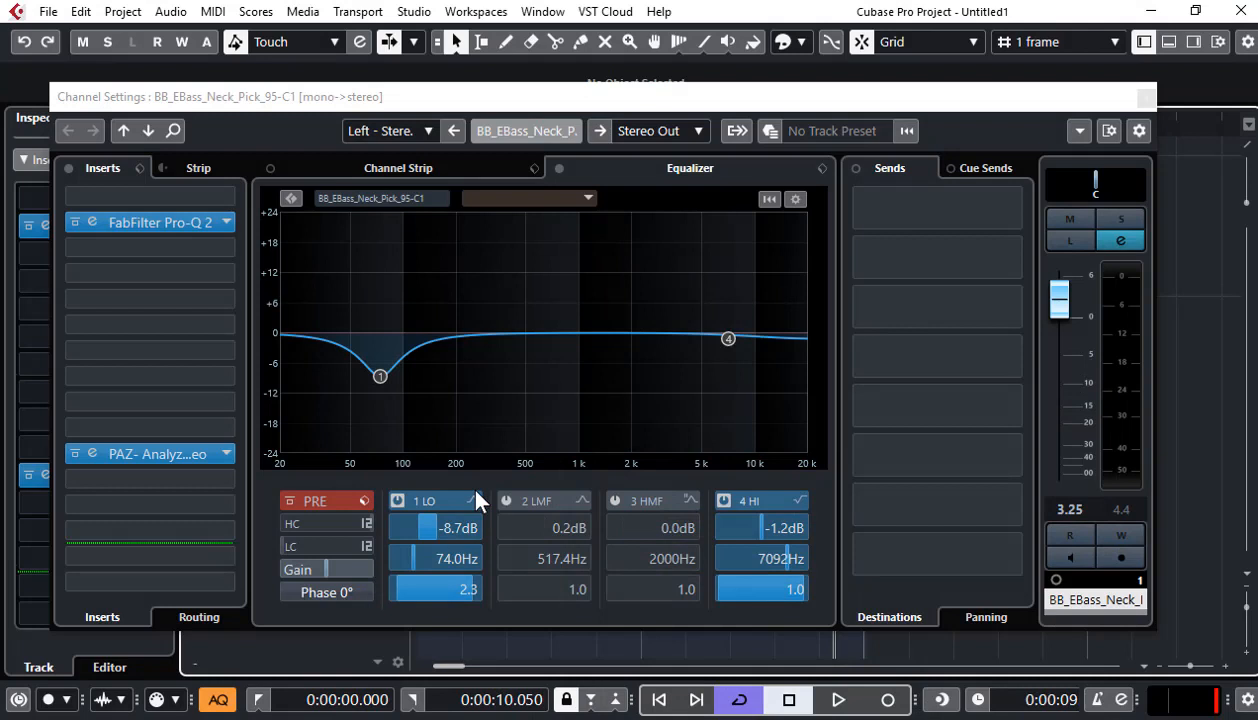